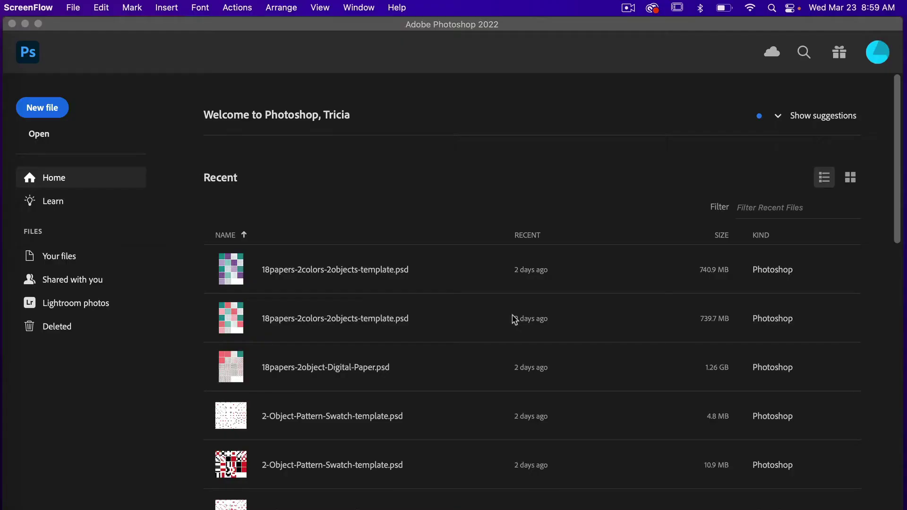
# Start a new document and set its width and height to 1024 pixels each.
pyautogui.click(38, 105)
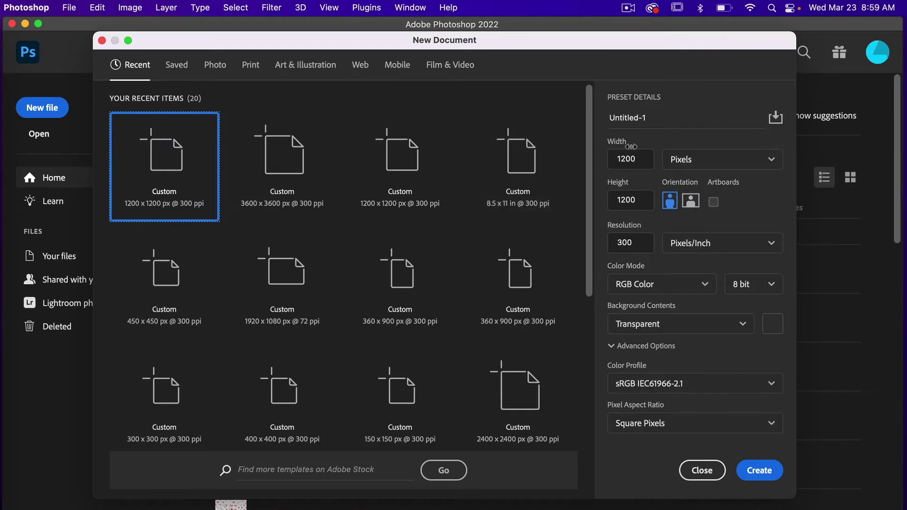
pyautogui.moveTo(633, 159); pyautogui.dragTo(582, 155)
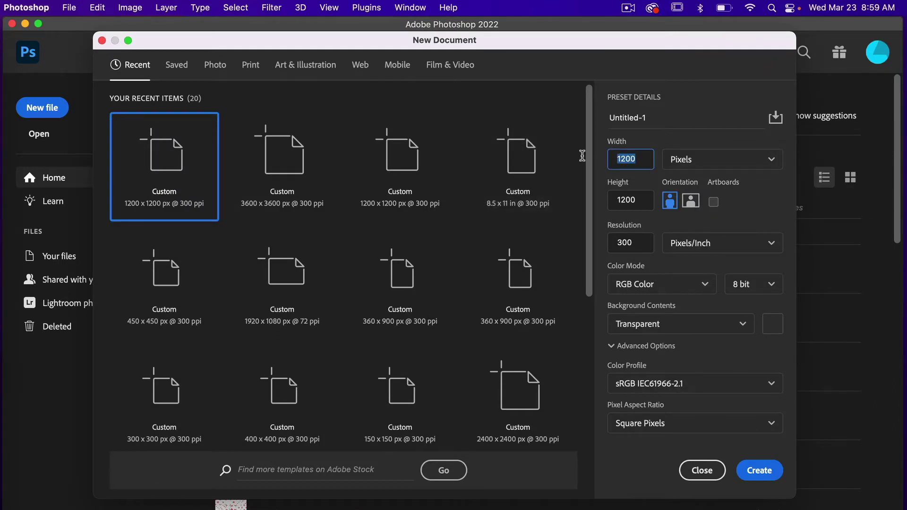
pyautogui.write('1024')
pyautogui.moveTo(636, 201); pyautogui.dragTo(584, 200)
pyautogui.write('1024')
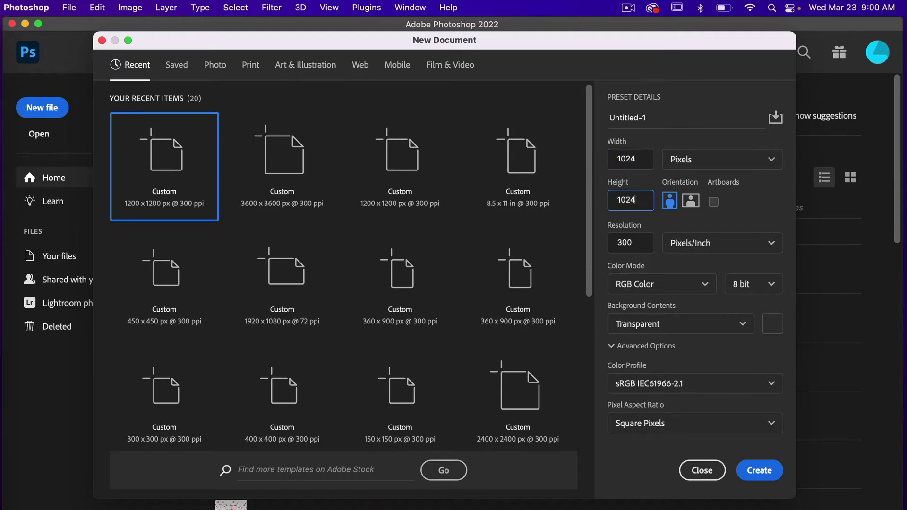
pyautogui.click(775, 204)
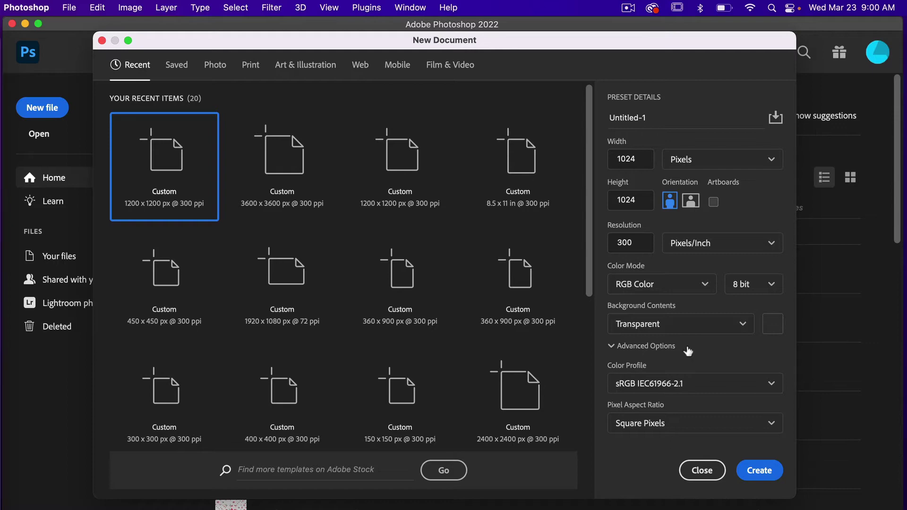
pyautogui.press('super+Tab')
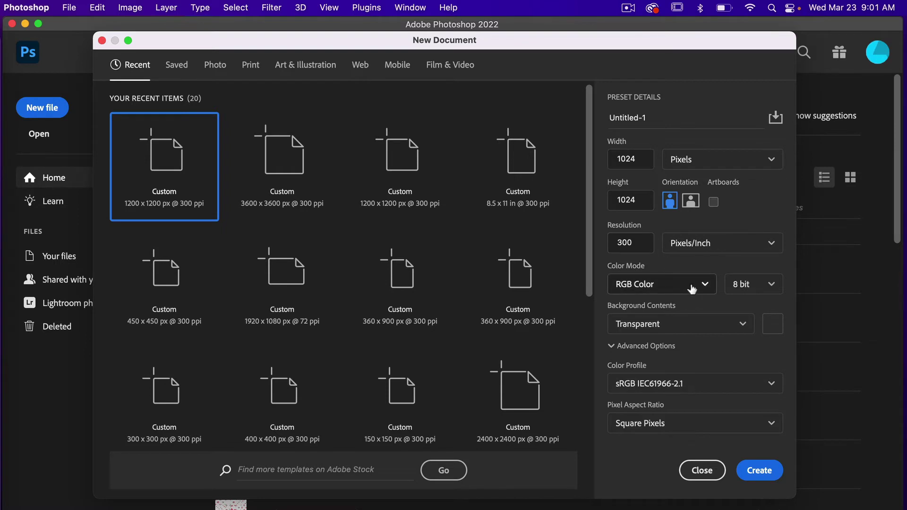
# Set the new document's background contents to White and create the document.
pyautogui.click(704, 323)
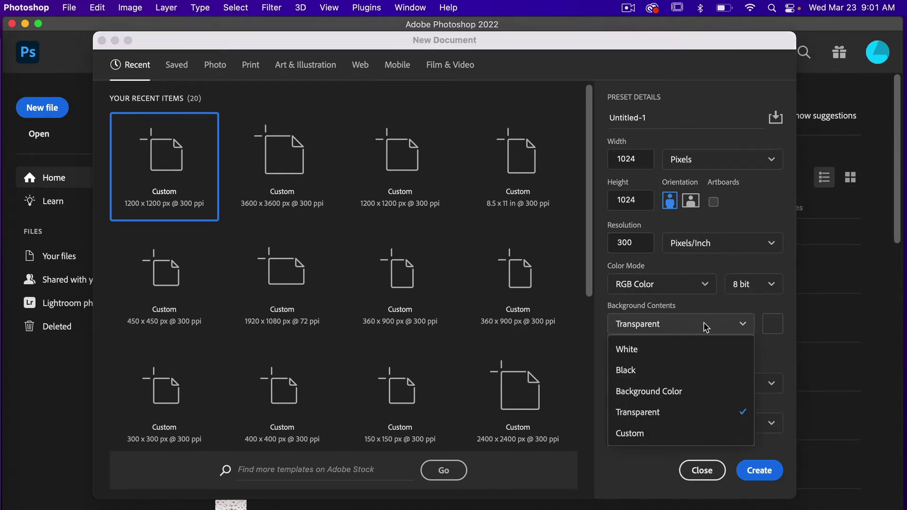
pyautogui.click(643, 349)
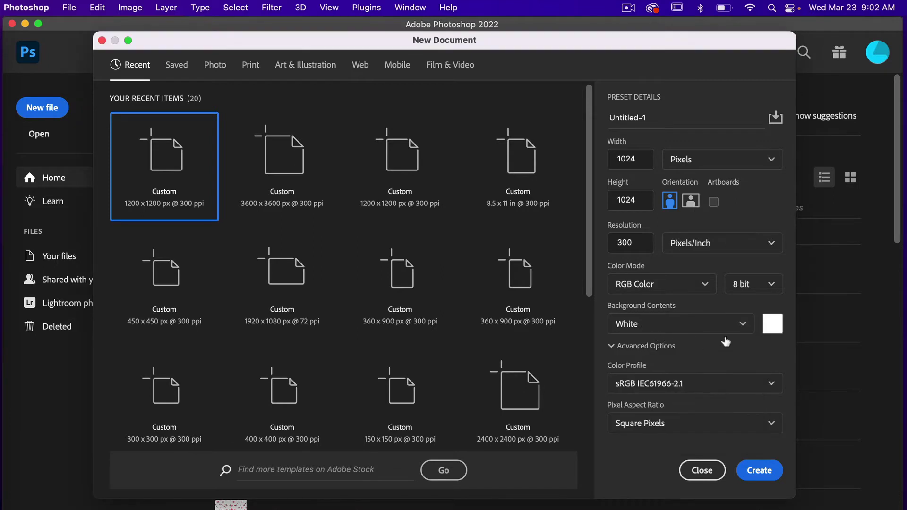
pyautogui.click(759, 471)
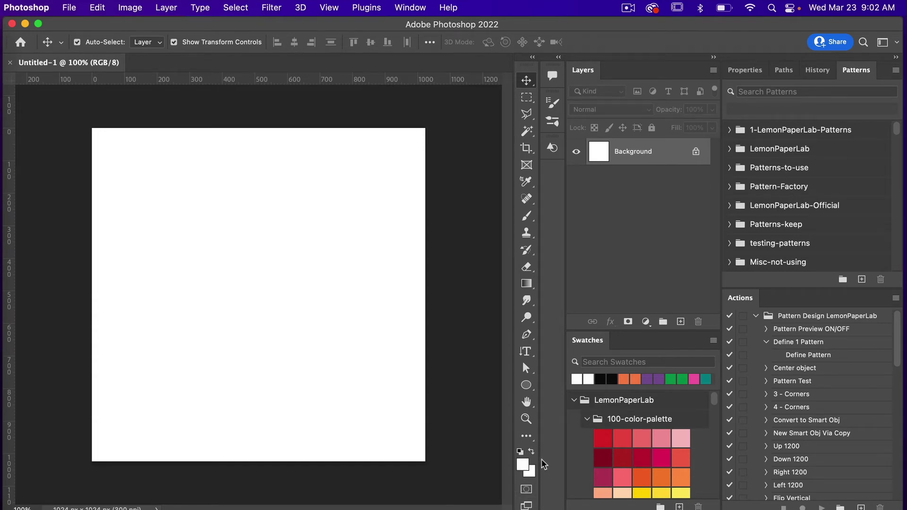
# Reset the foreground and background colors to default black and white, and render Clouds on the Background layer.
pyautogui.press('d')
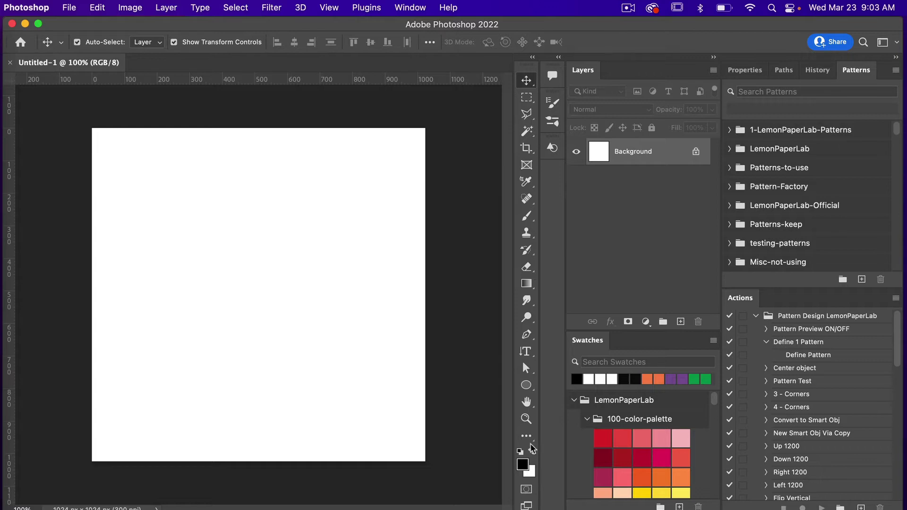
pyautogui.click(273, 6)
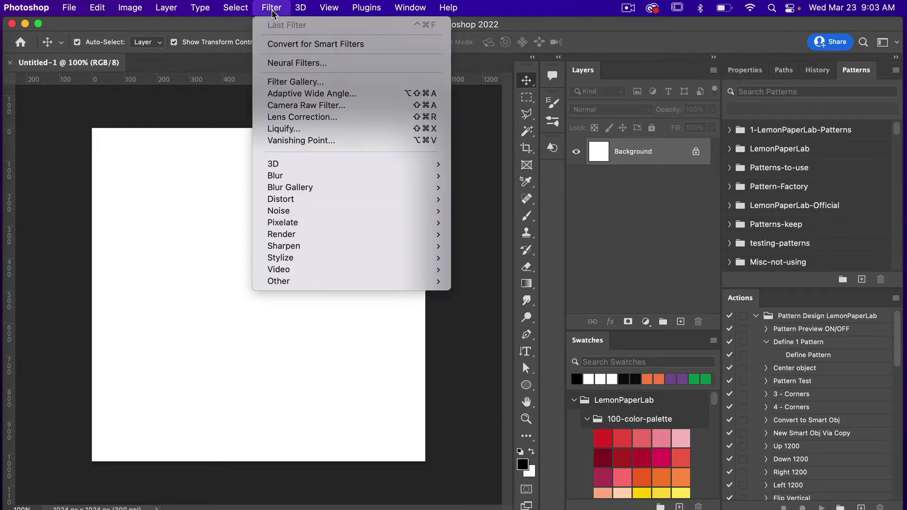
pyautogui.moveTo(285, 235)
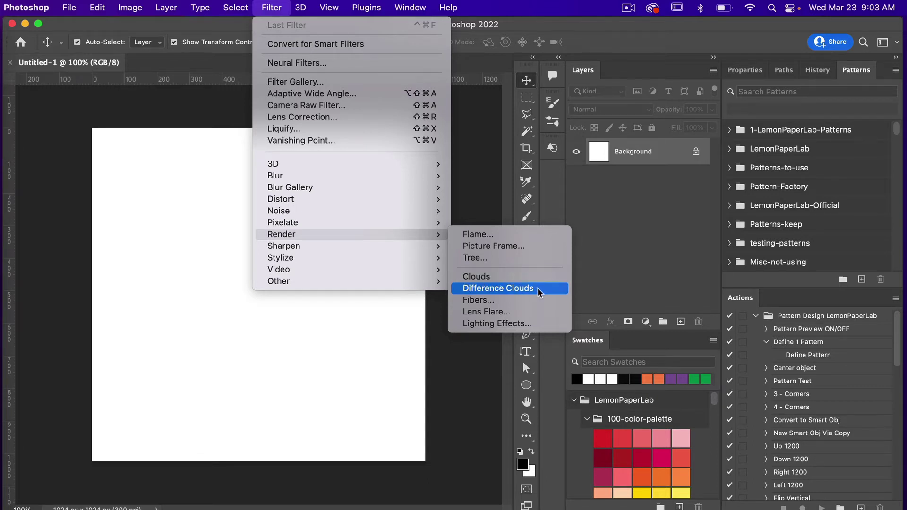
pyautogui.click(498, 279)
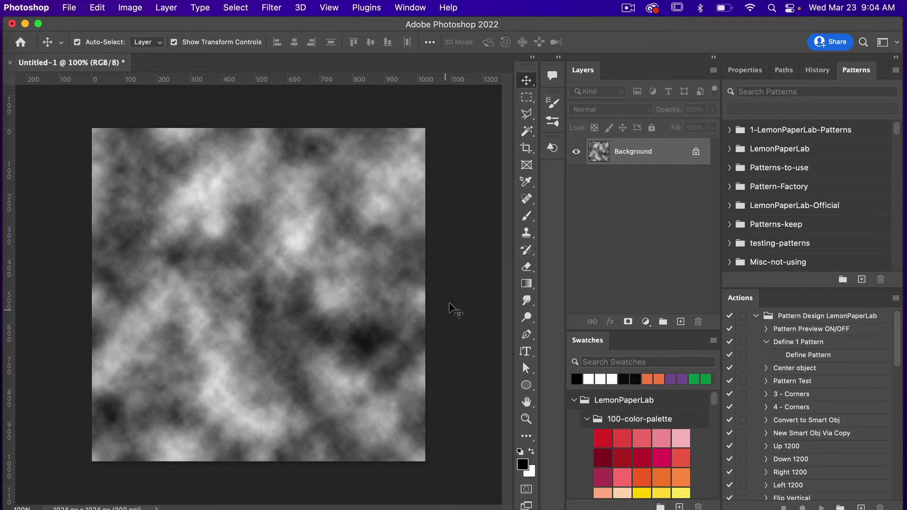
# Convert the locked Background into a regular layer and add a new blank layer above it.
pyautogui.doubleClick(671, 154)
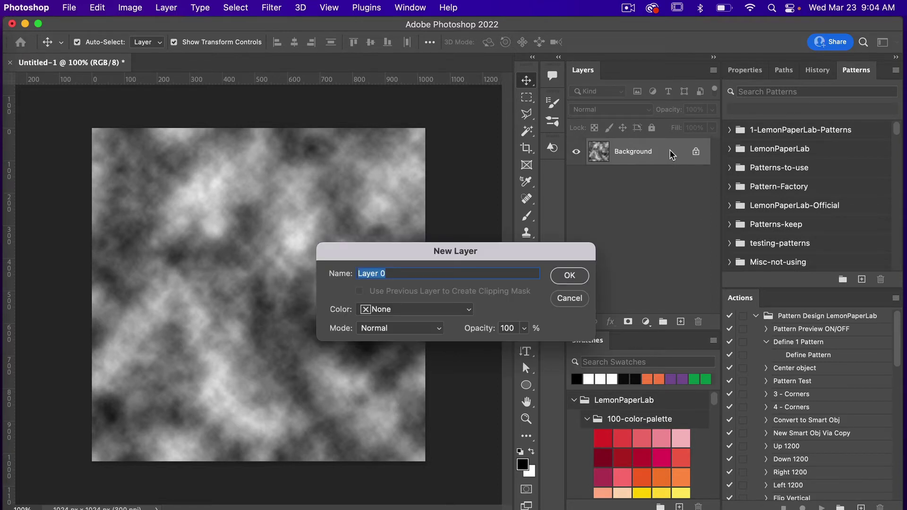
pyautogui.click(570, 276)
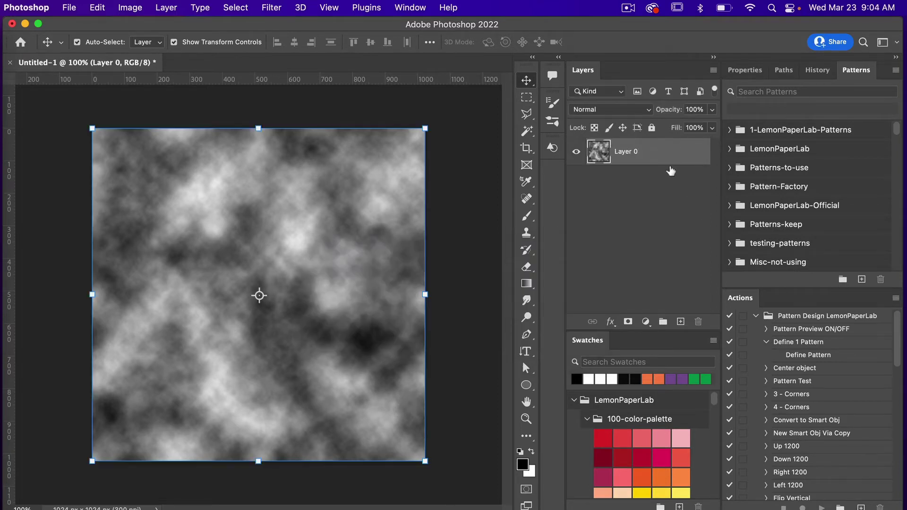
pyautogui.click(681, 322)
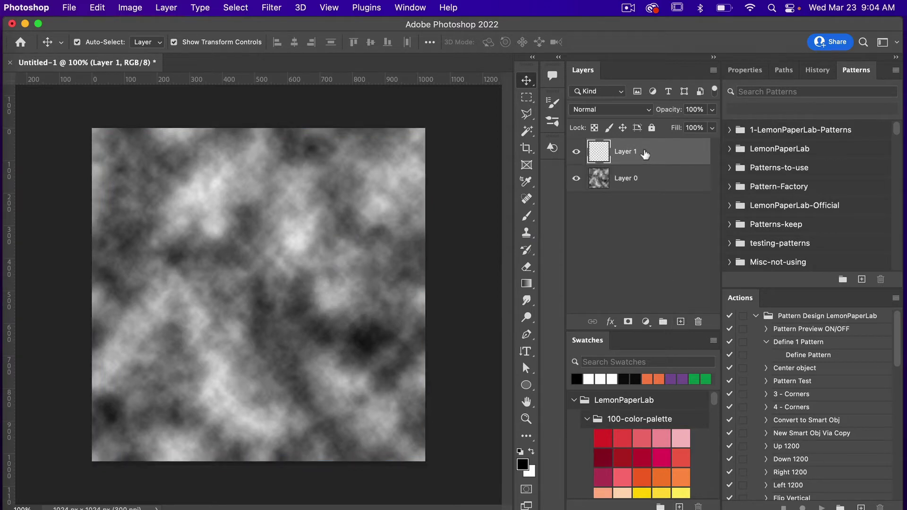
# Apply the Clouds filter to Layer 1 and toggle its visibility to compare it with Layer 0.
pyautogui.click(270, 12)
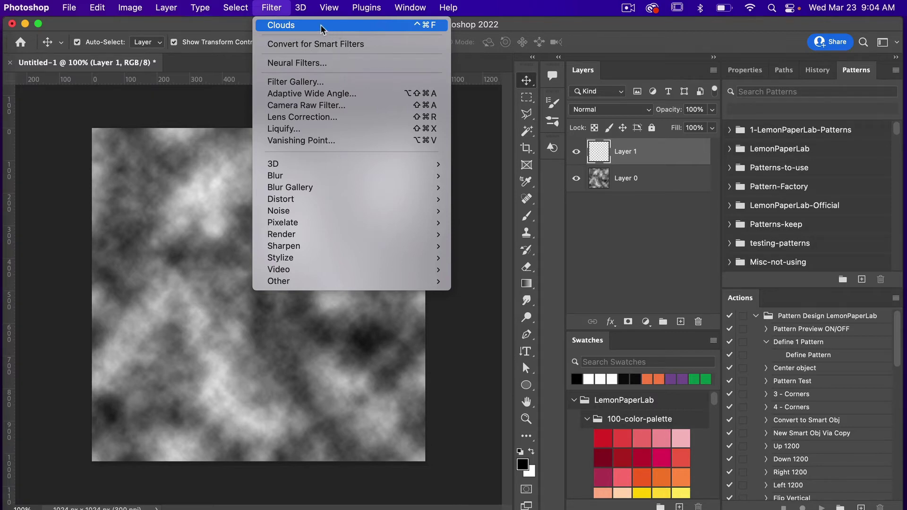
pyautogui.click(321, 29)
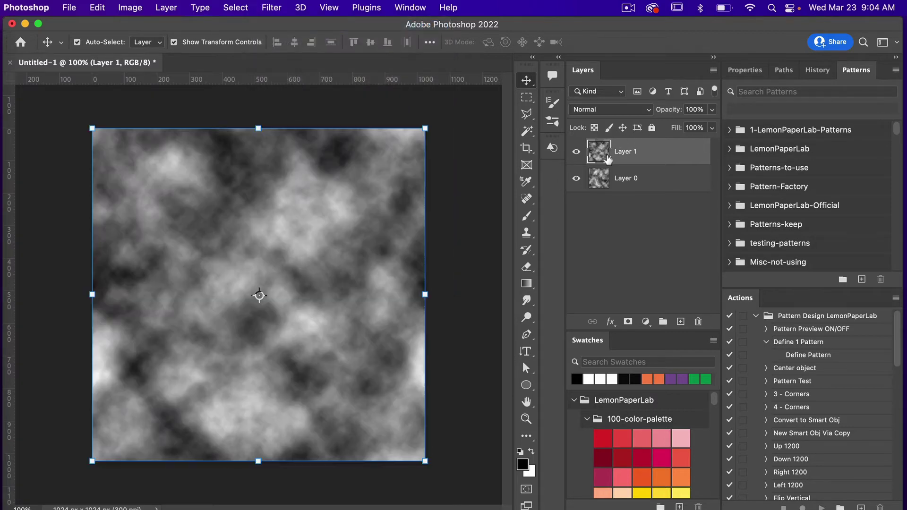
pyautogui.click(576, 152)
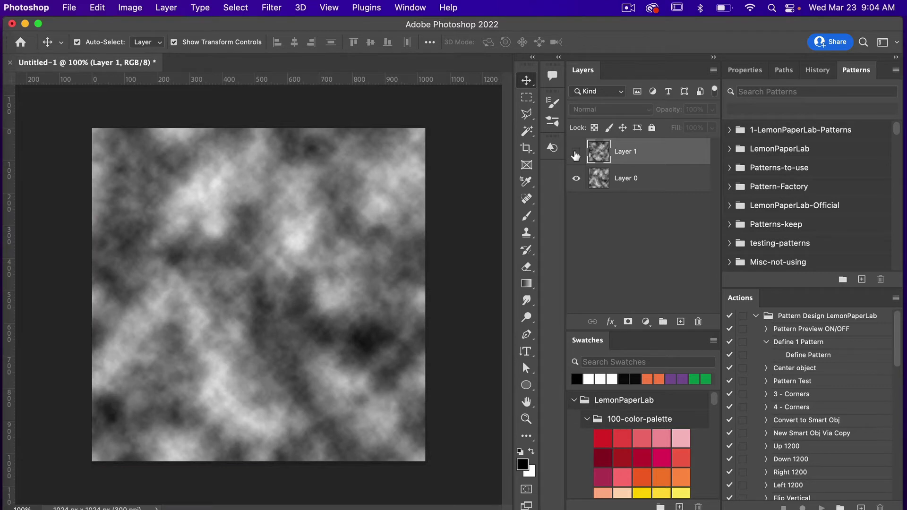
pyautogui.click(576, 152)
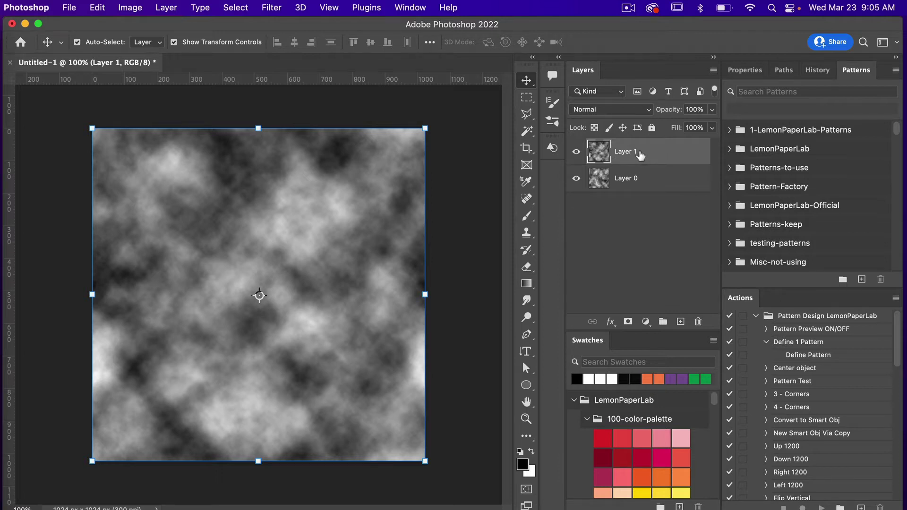
# Render Difference Clouds on Layer 1.
pyautogui.click(271, 8)
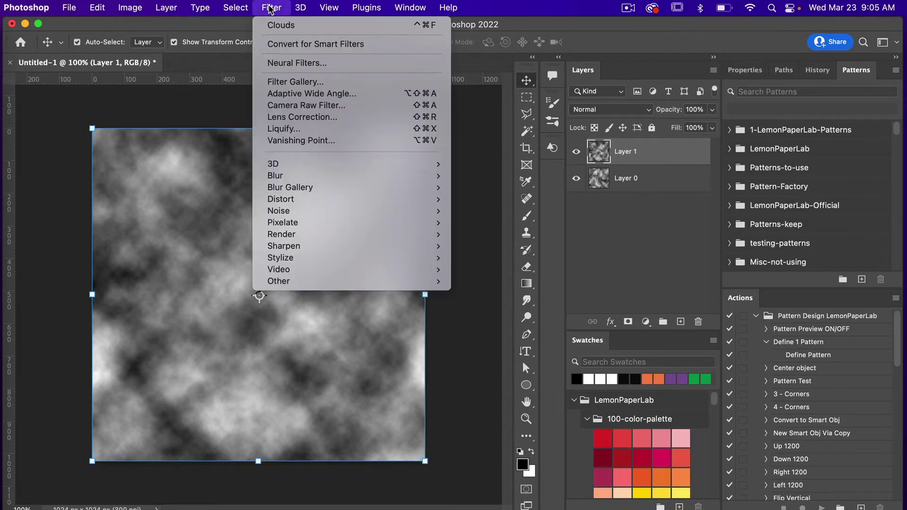
pyautogui.moveTo(302, 234)
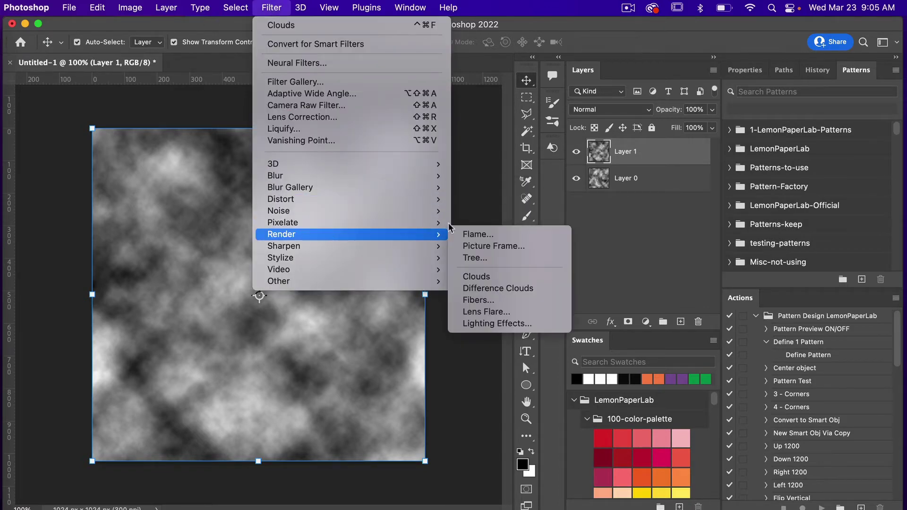
pyautogui.click(481, 289)
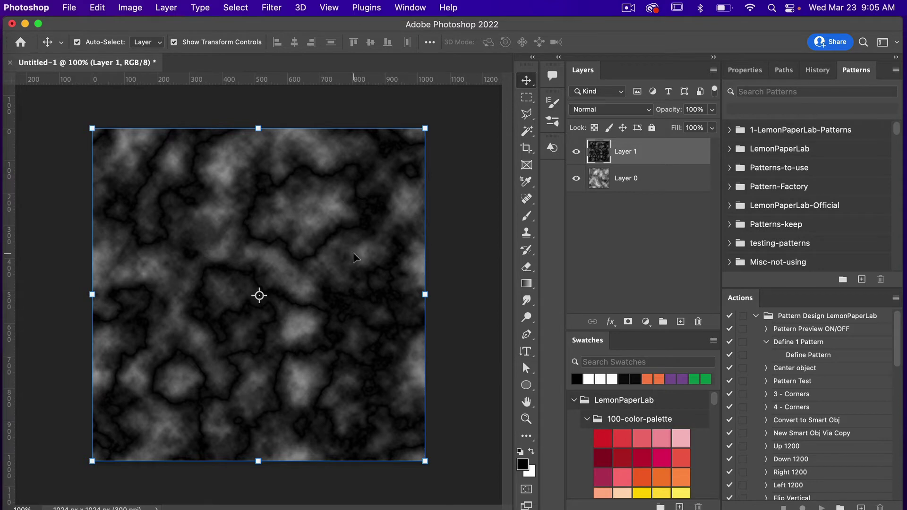
# Apply the Difference Clouds filter to Layer 0 as well.
pyautogui.click(644, 182)
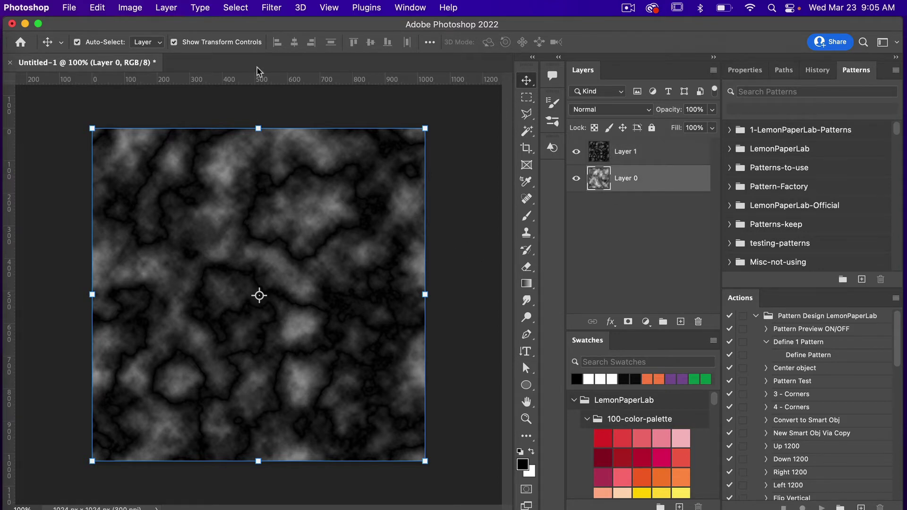
pyautogui.click(277, 7)
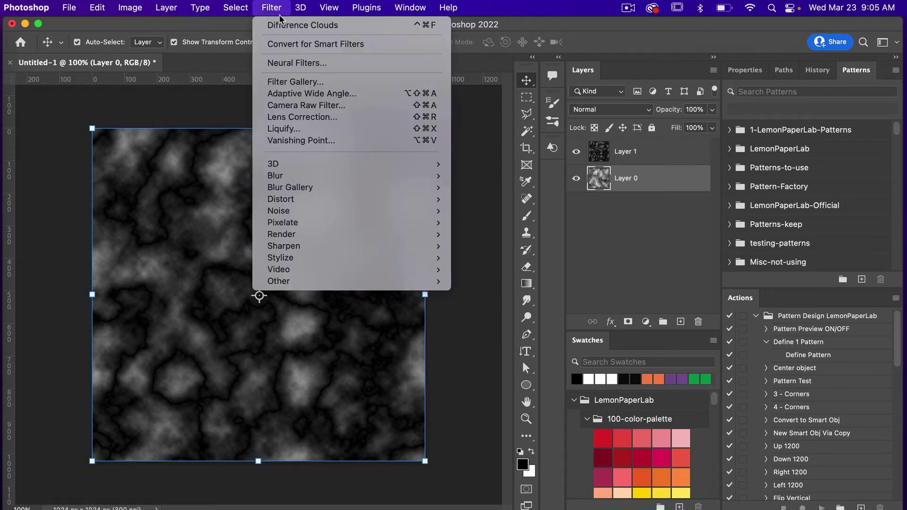
pyautogui.click(340, 24)
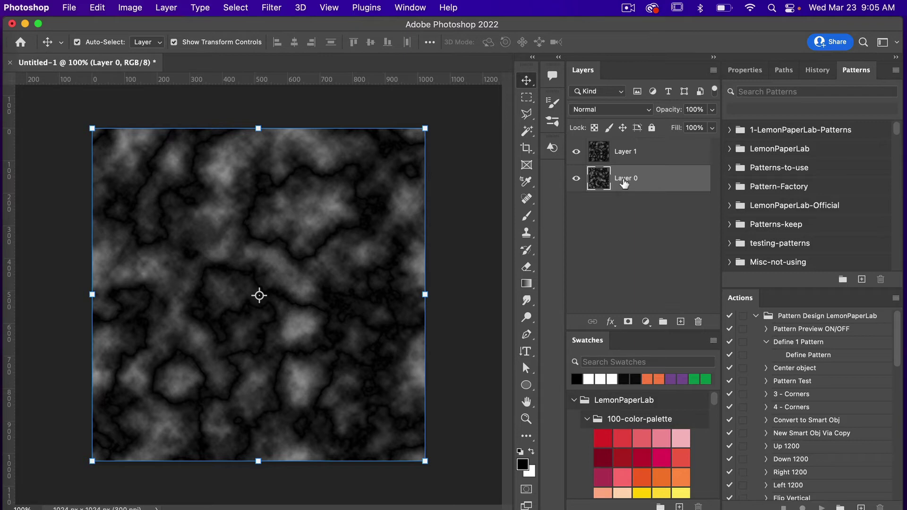
# Adjust the Levels of Layer 1 with the white input level at 151 and the midtone at 4.21.
pyautogui.click(630, 156)
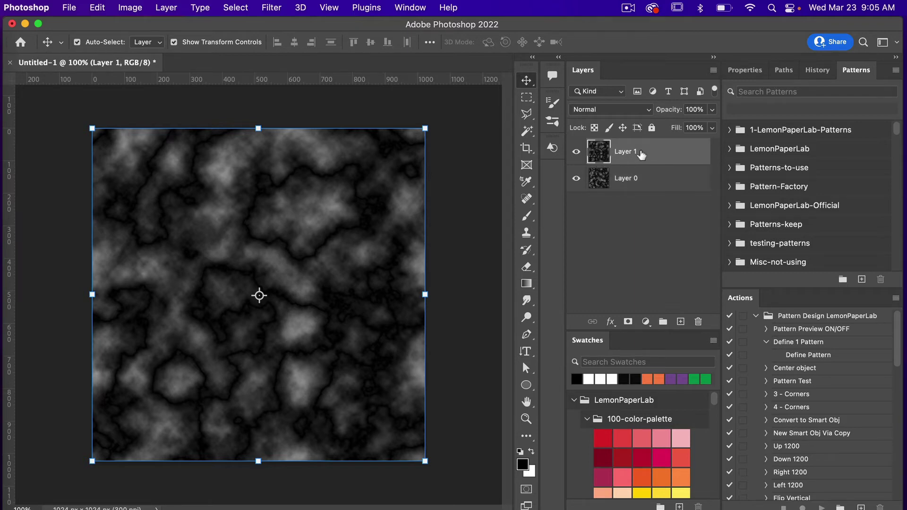
pyautogui.click(132, 9)
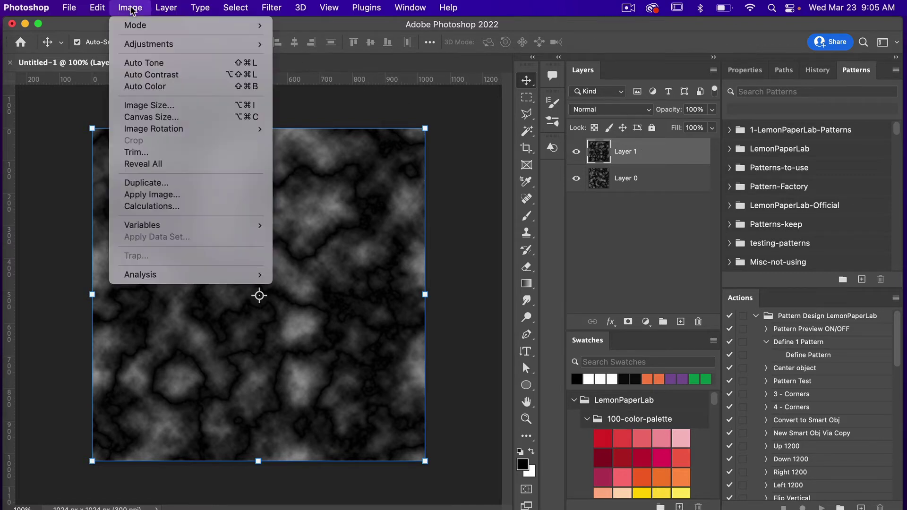
pyautogui.moveTo(151, 44)
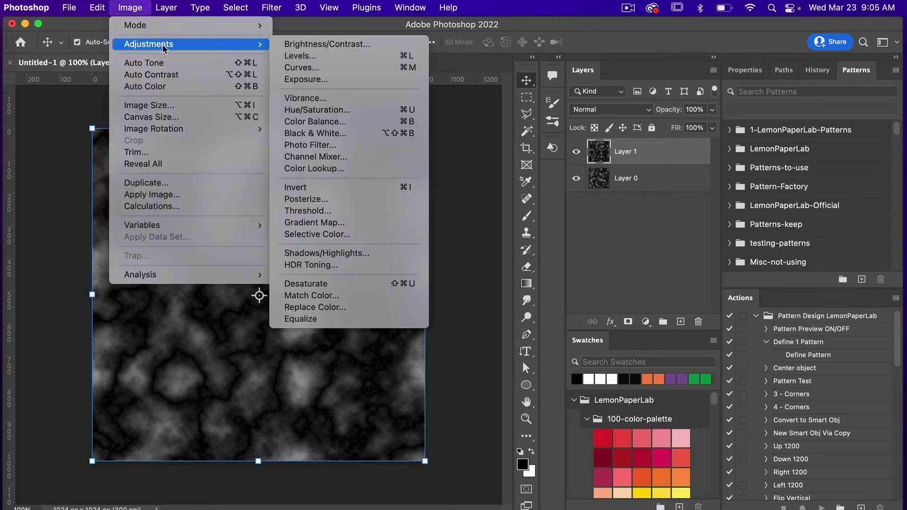
pyautogui.click(322, 57)
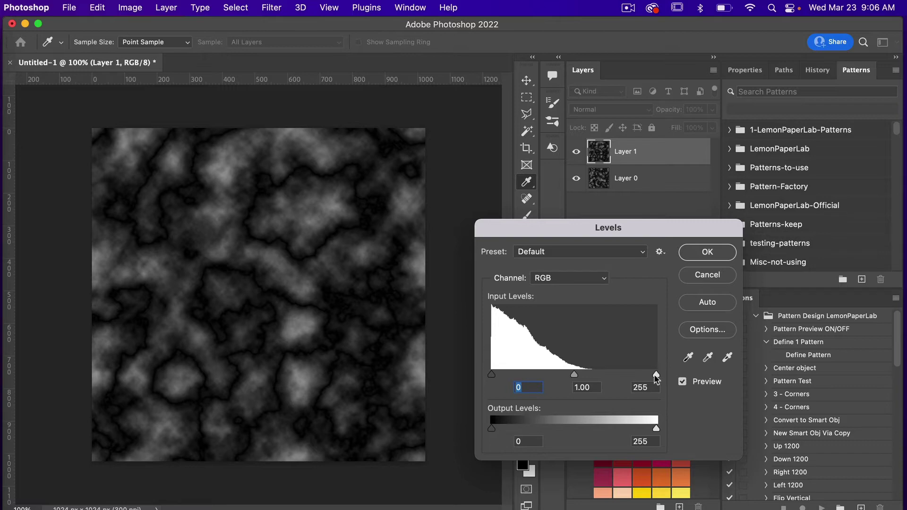
pyautogui.moveTo(656, 373); pyautogui.dragTo(588, 374)
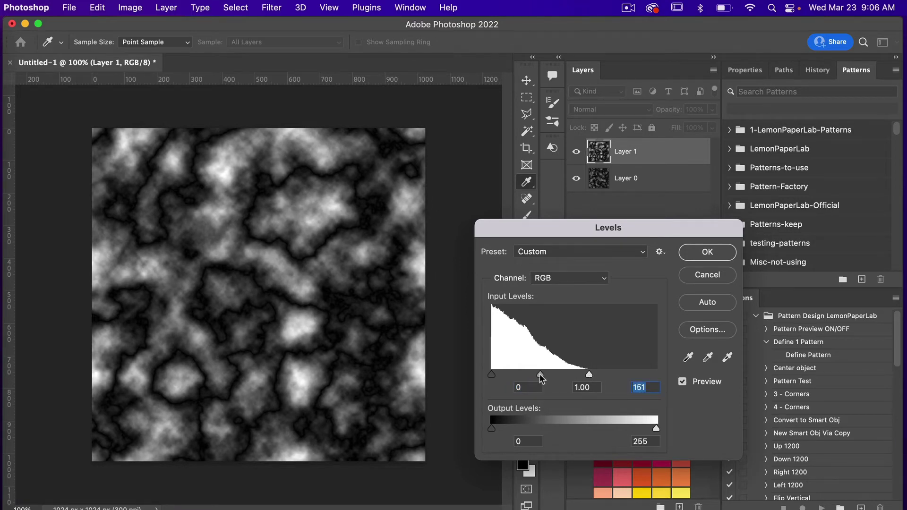
pyautogui.moveTo(539, 374); pyautogui.dragTo(497, 373)
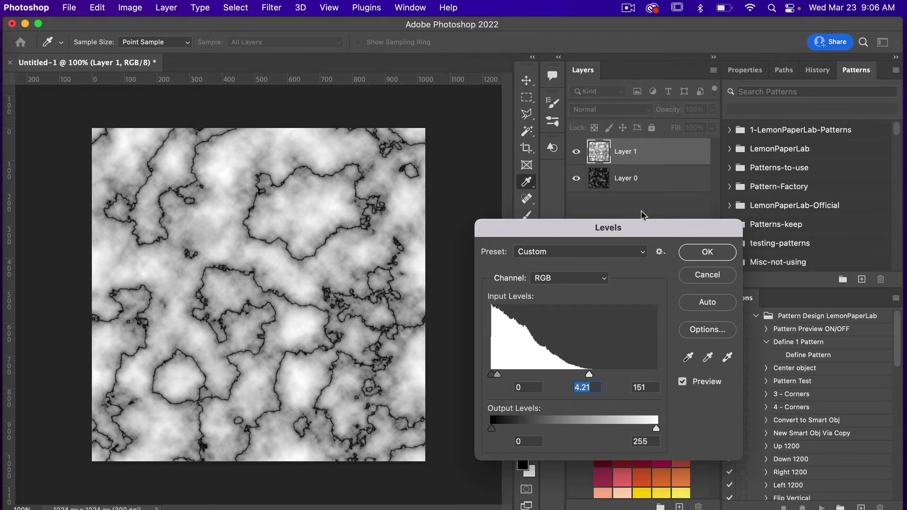
pyautogui.click(707, 252)
pyautogui.press('v')
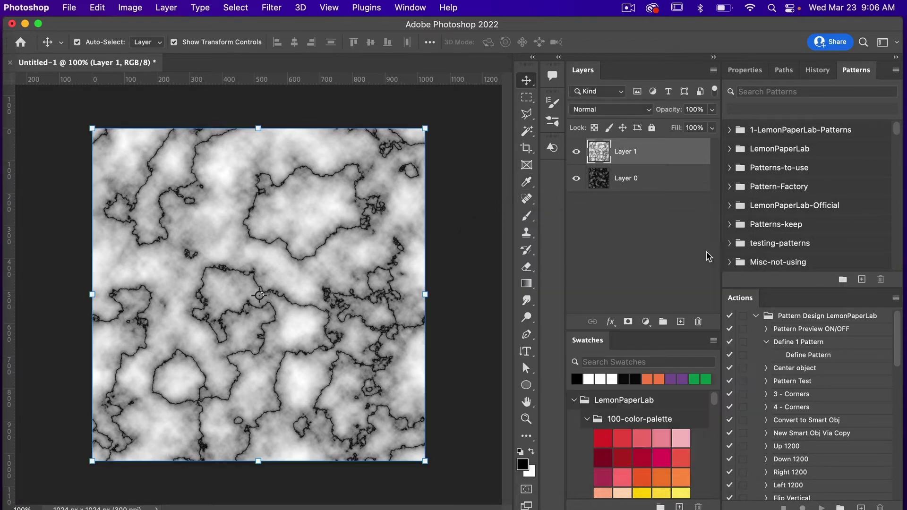
# Adjust the Levels of Layer 0 with the white input level at 151 and the midtone at 4.62.
pyautogui.click(638, 184)
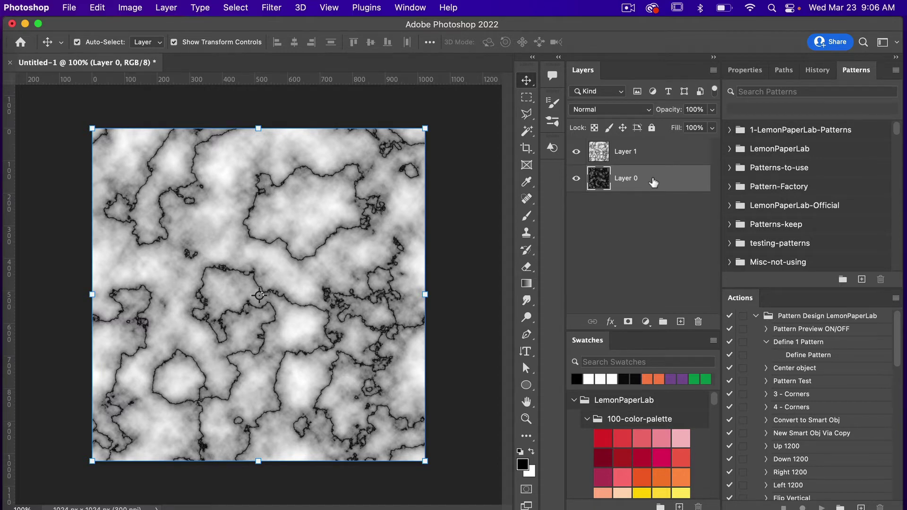
pyautogui.press('super+l')
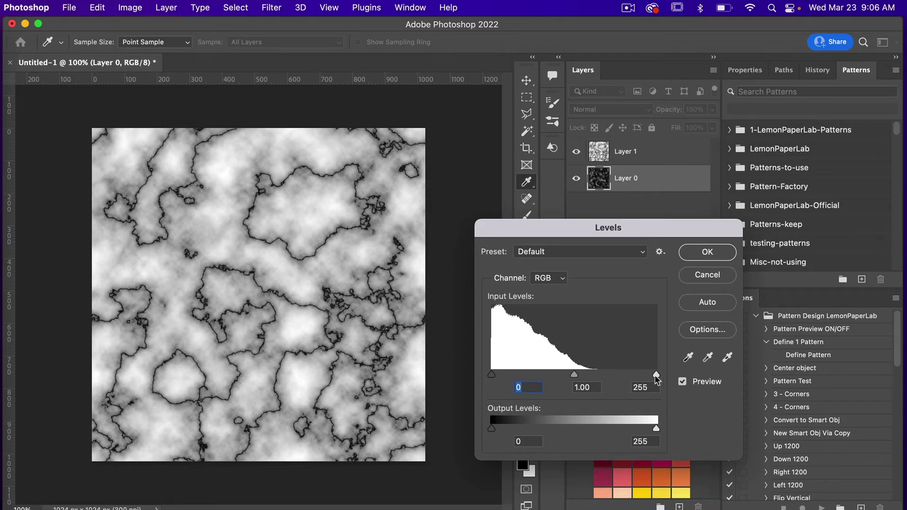
pyautogui.moveTo(656, 376); pyautogui.dragTo(590, 377)
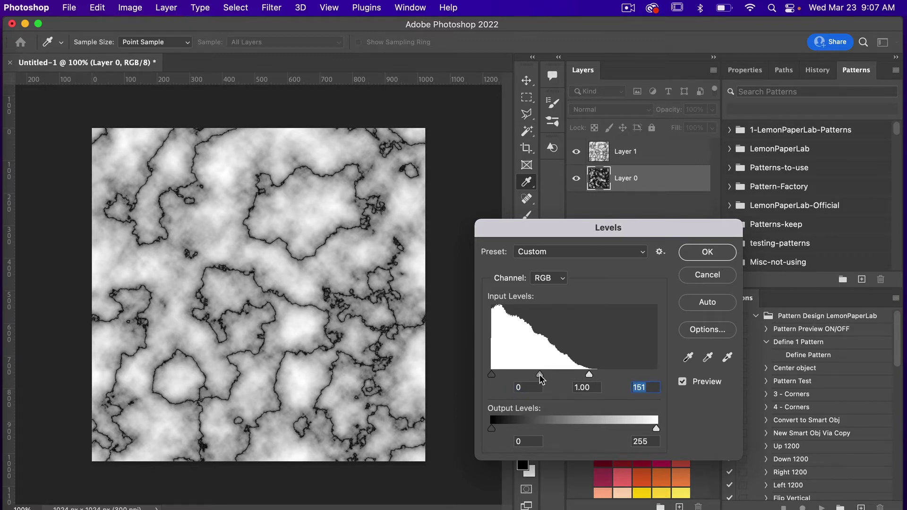
pyautogui.moveTo(540, 377); pyautogui.dragTo(506, 374)
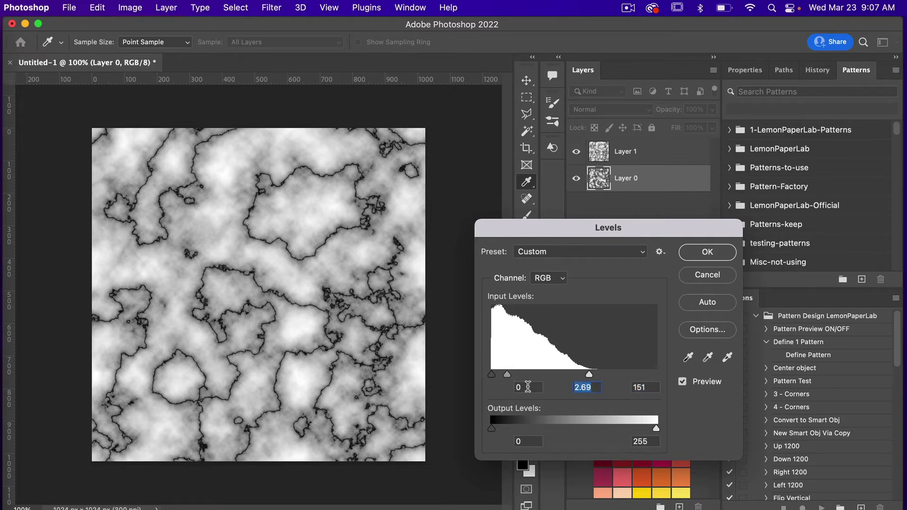
pyautogui.moveTo(507, 375); pyautogui.dragTo(496, 375)
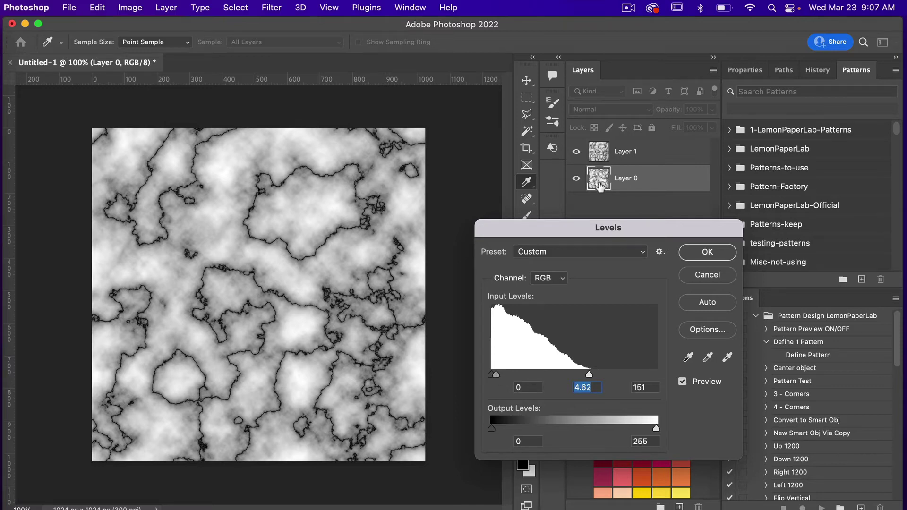
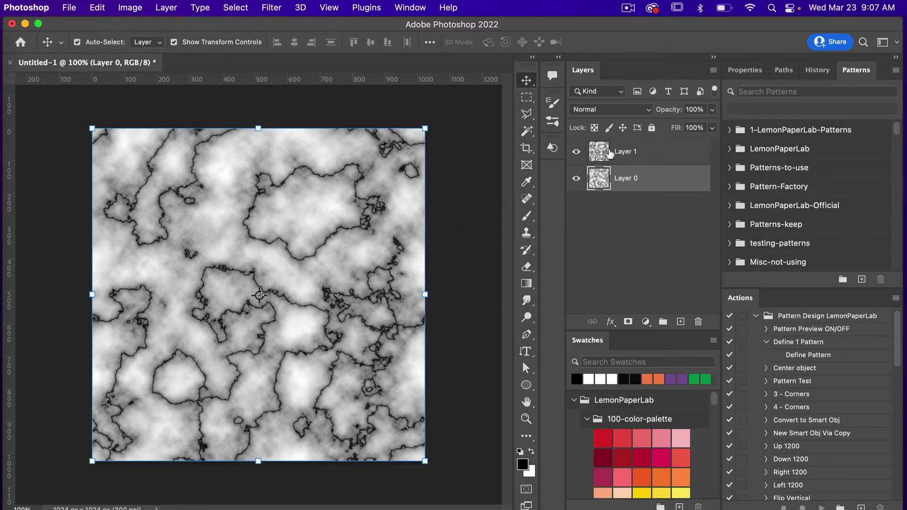
# Toggle Layer 1's visibility to check Layer 0 beneath it, and set Layer 1's blending mode to Soft Light.
pyautogui.click(576, 152)
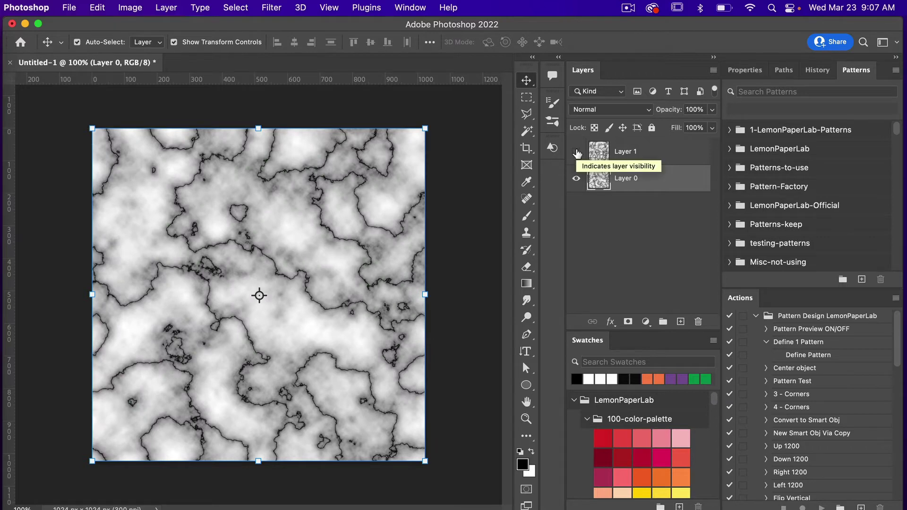
pyautogui.click(577, 152)
pyautogui.click(637, 152)
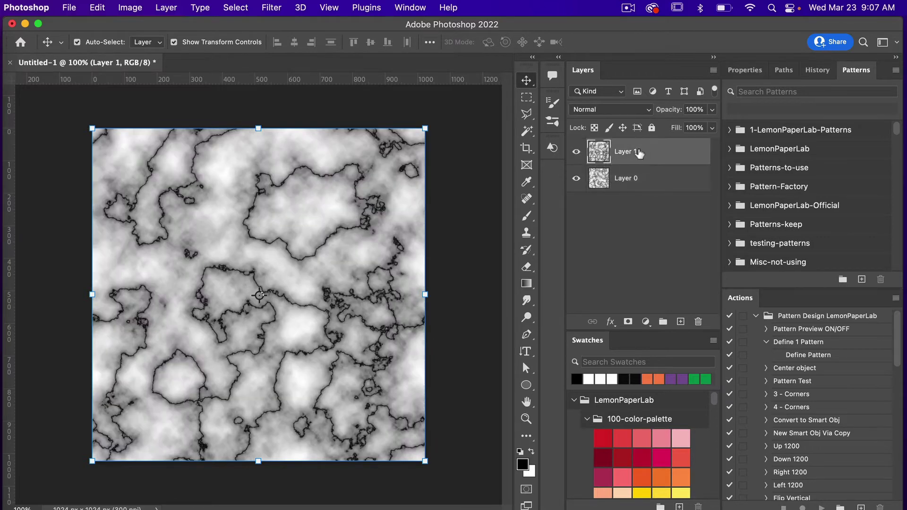
pyautogui.click(644, 113)
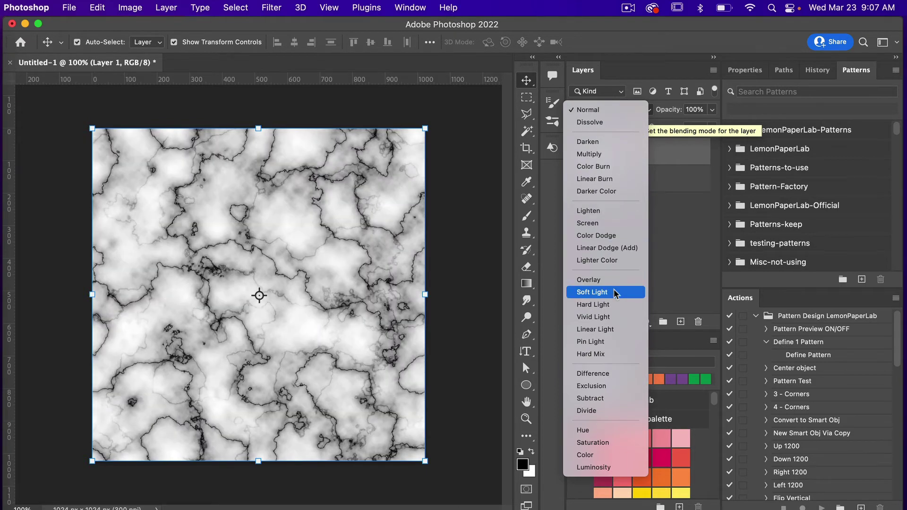
pyautogui.click(616, 293)
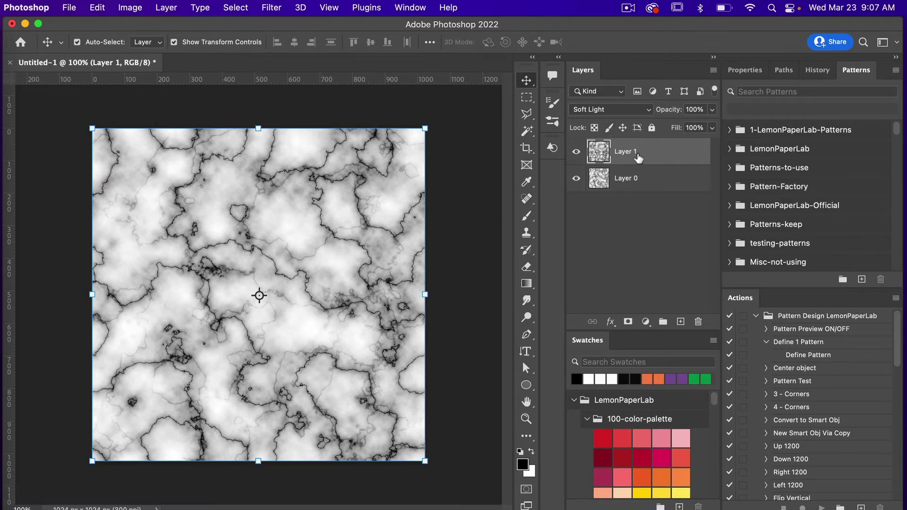
# Duplicate Layer 0 and set the duplicate's blending mode to Screen.
pyautogui.click(634, 182)
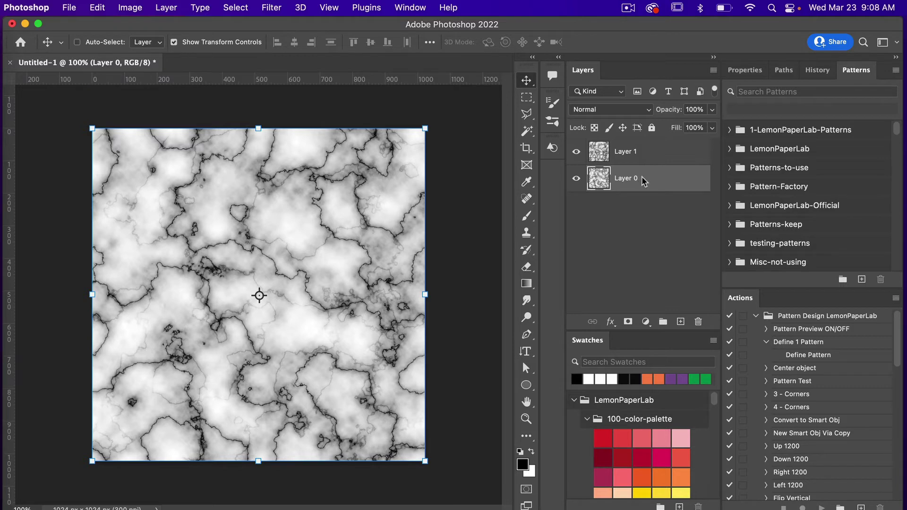
pyautogui.press('super+j')
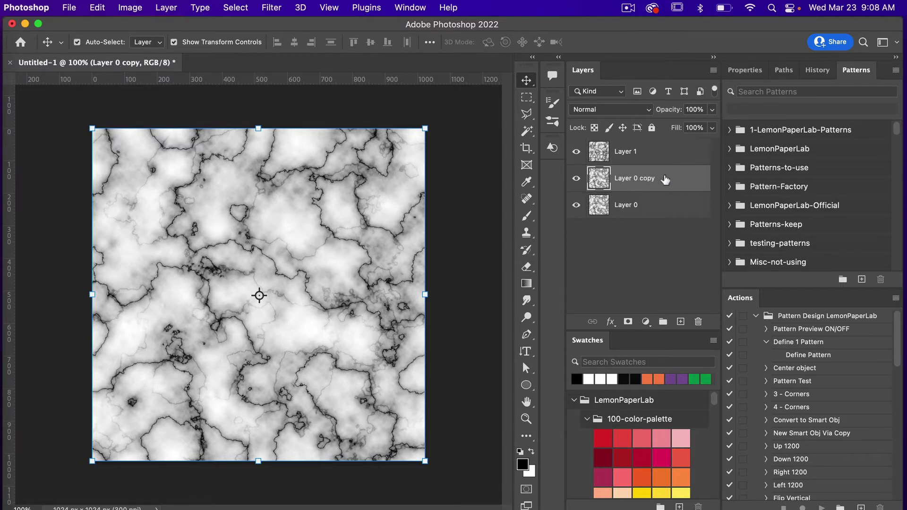
pyautogui.click(637, 111)
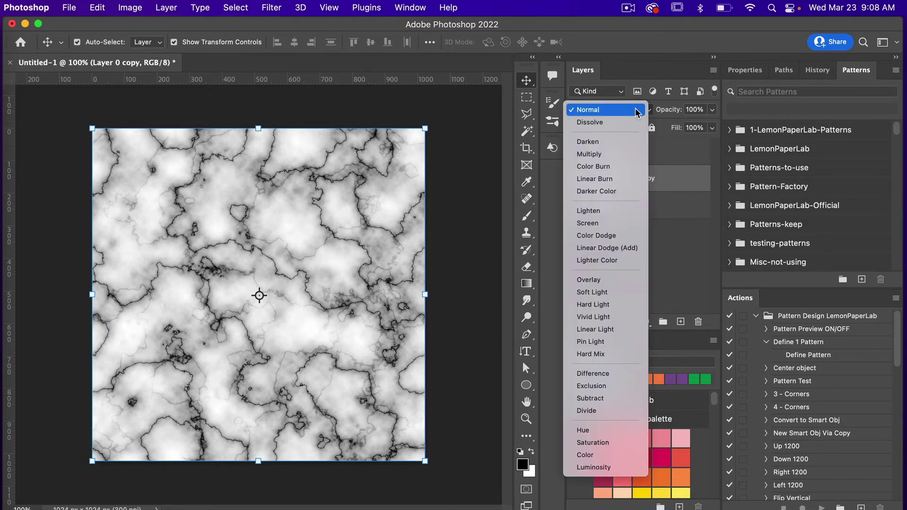
pyautogui.click(600, 224)
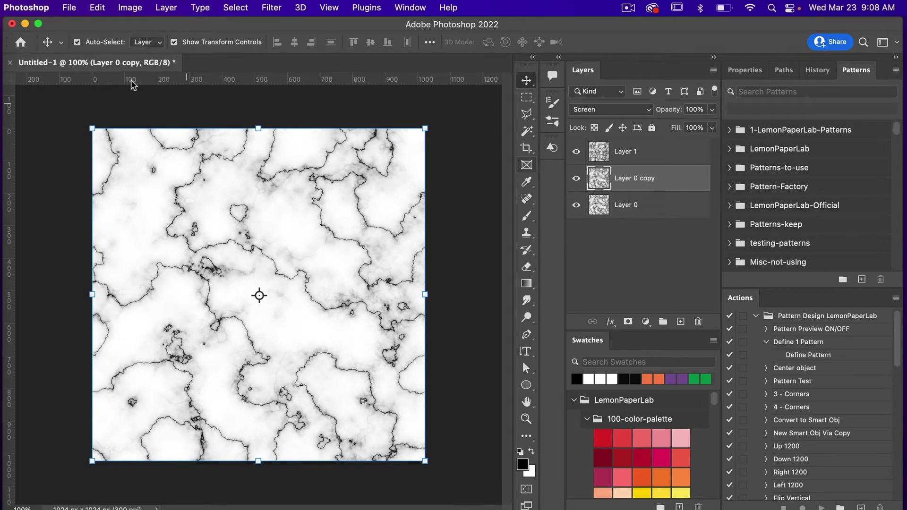
# Rotate the duplicate of Layer 0 by 90° clockwise.
pyautogui.click(97, 8)
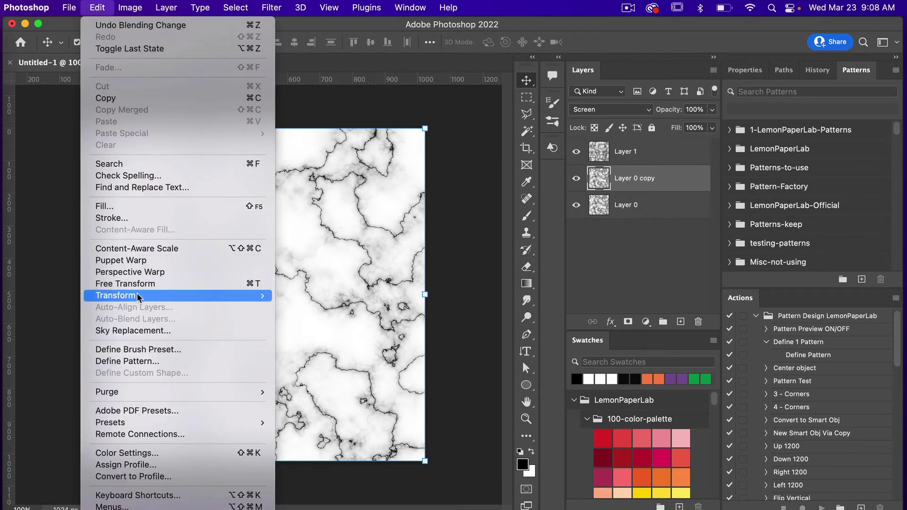
pyautogui.moveTo(183, 297)
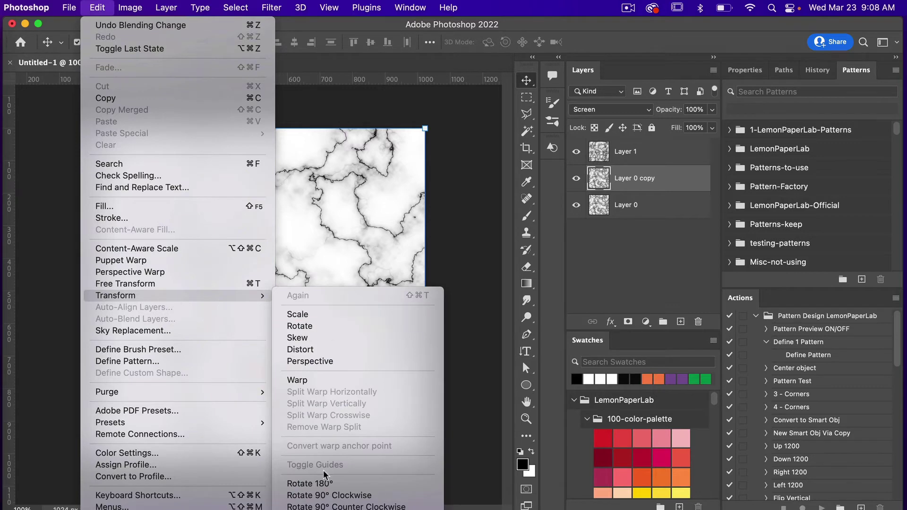
pyautogui.click(325, 496)
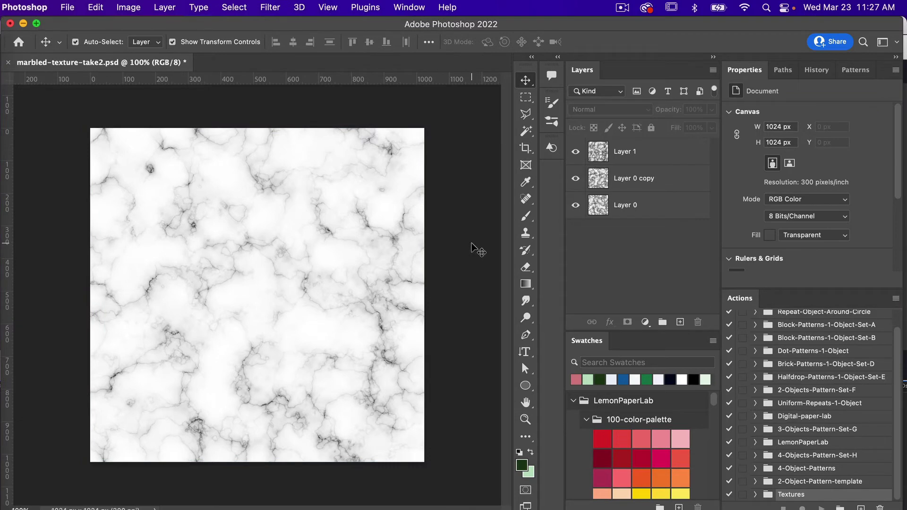
# Define the marble artwork as a pattern named "marble" and display it among the saved patterns.
pyautogui.click(96, 8)
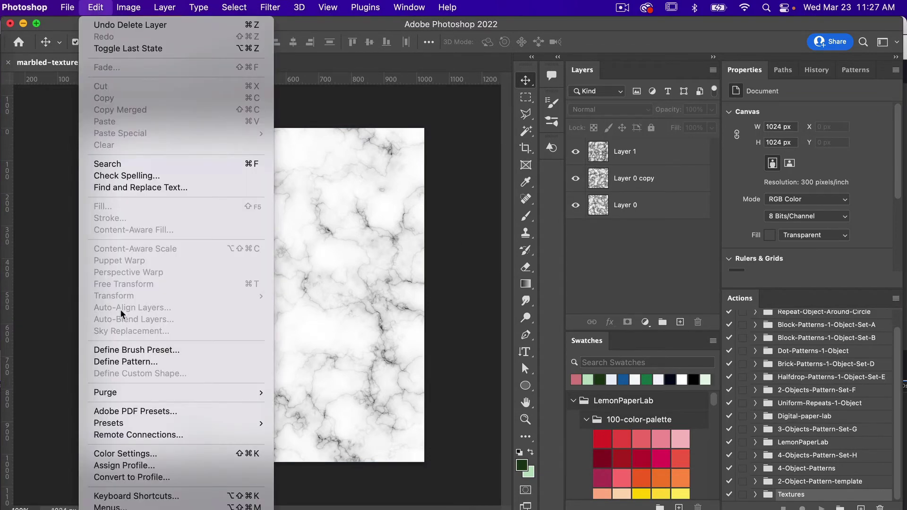
pyautogui.click(127, 362)
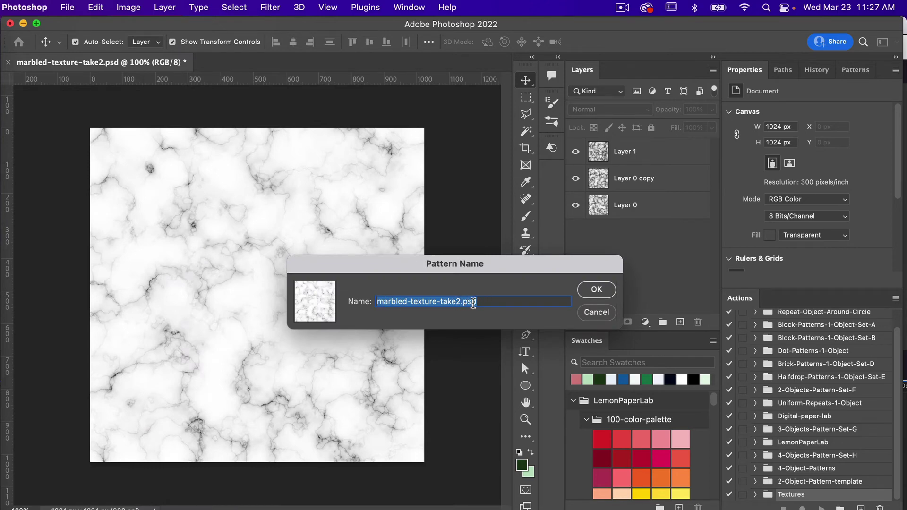
pyautogui.write('marble')
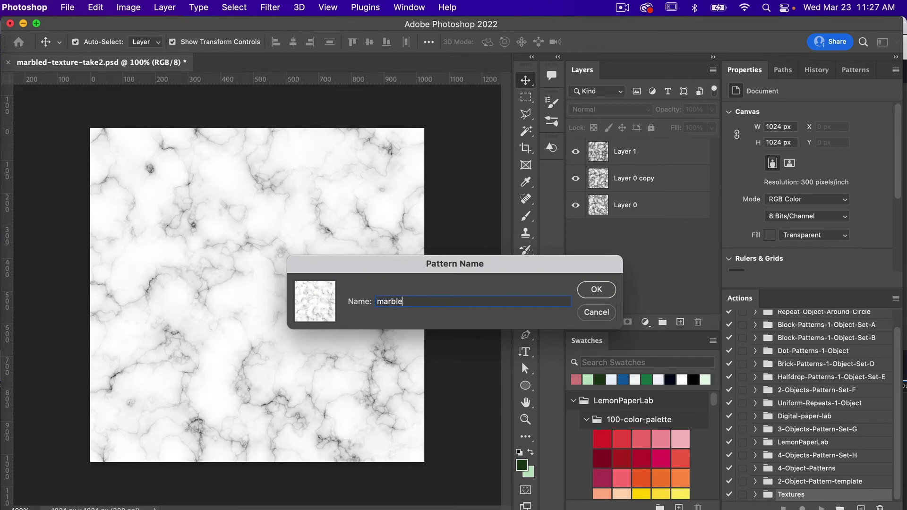
pyautogui.click(602, 289)
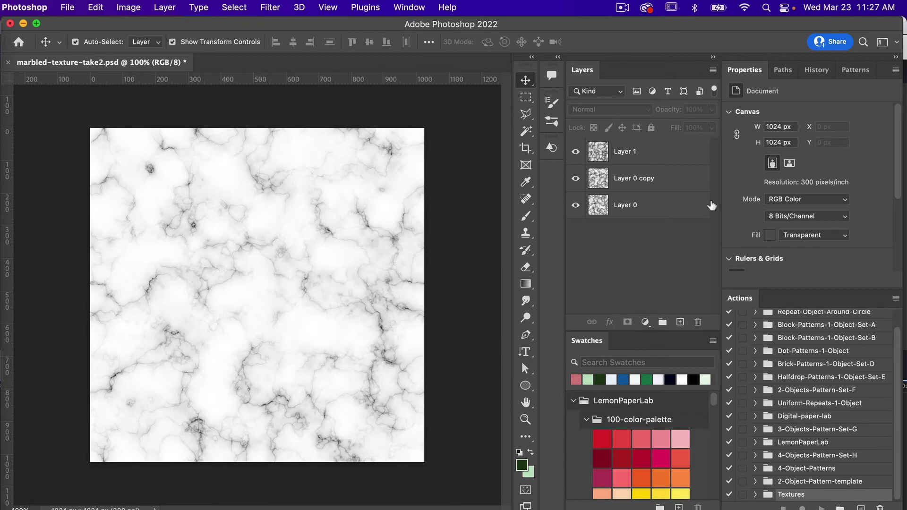
pyautogui.click(855, 70)
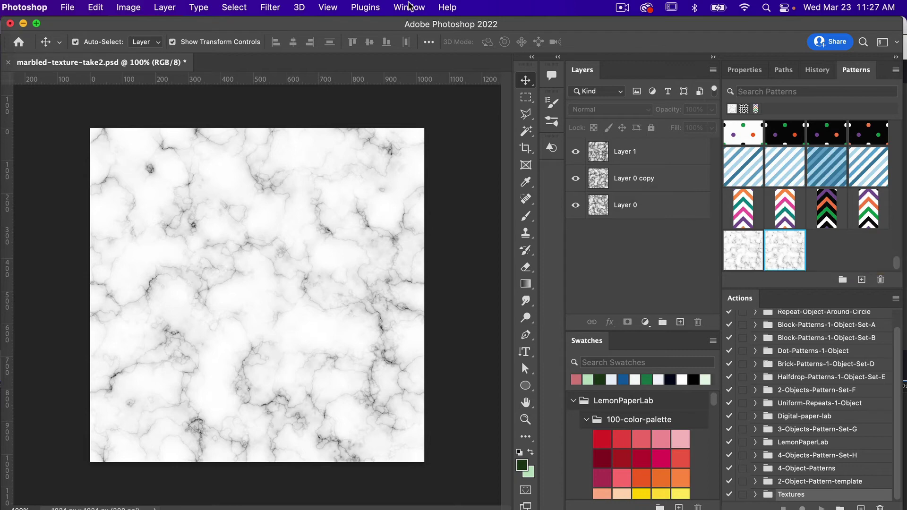
pyautogui.click(410, 8)
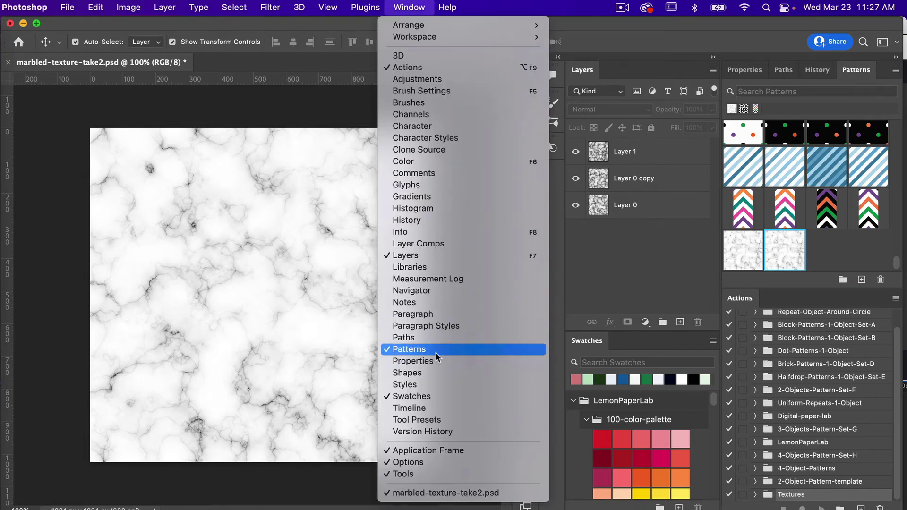
pyautogui.click(758, 255)
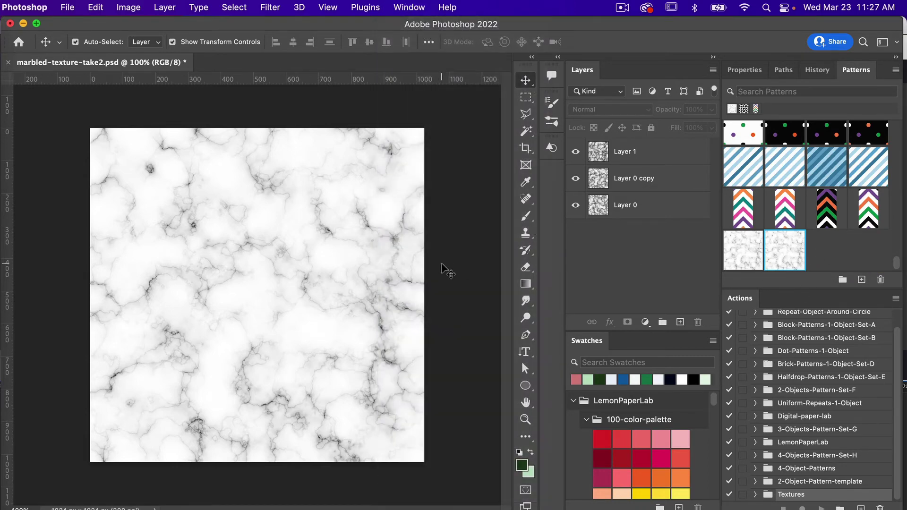
# Create a new 3600 x 3600 px document at 300 ppi with an artboard and a transparent background.
pyautogui.click(68, 10)
pyautogui.click(72, 22)
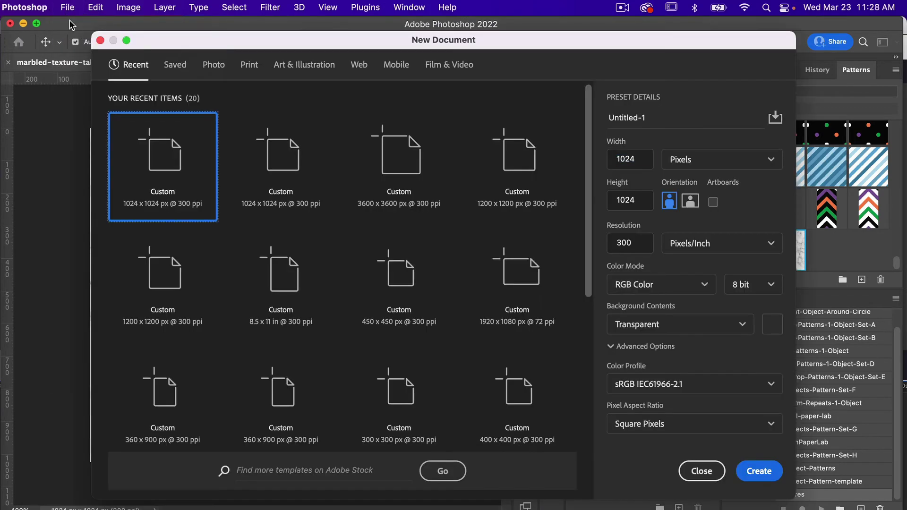
pyautogui.click(408, 158)
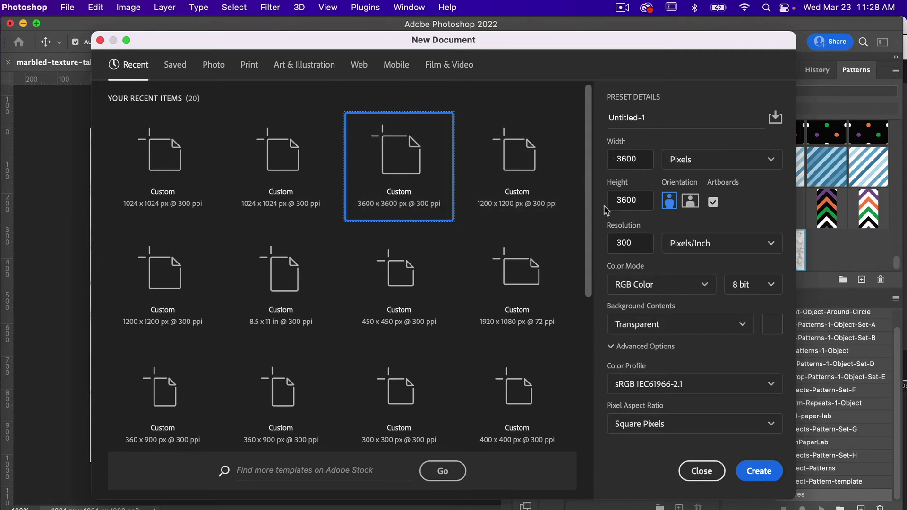
pyautogui.click(758, 471)
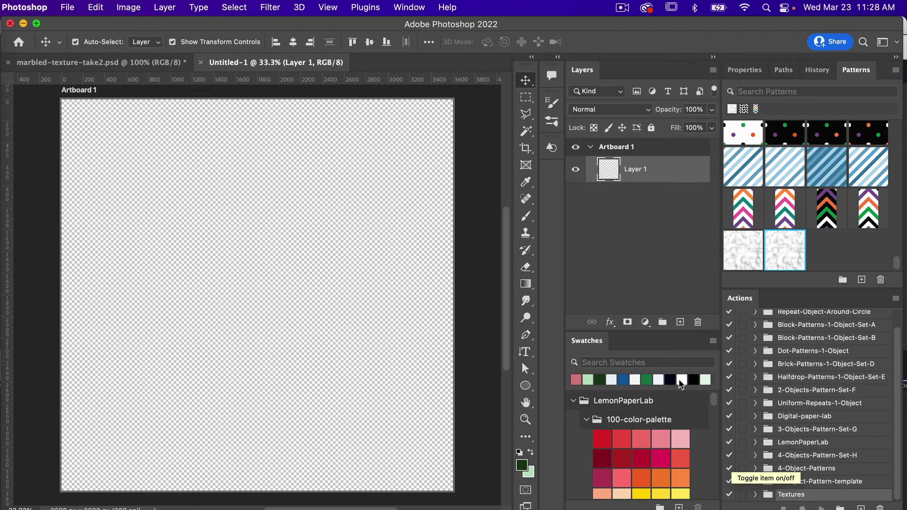
# Add a pattern fill layer to the artboard and apply the newly defined marble pattern to it.
pyautogui.click(645, 322)
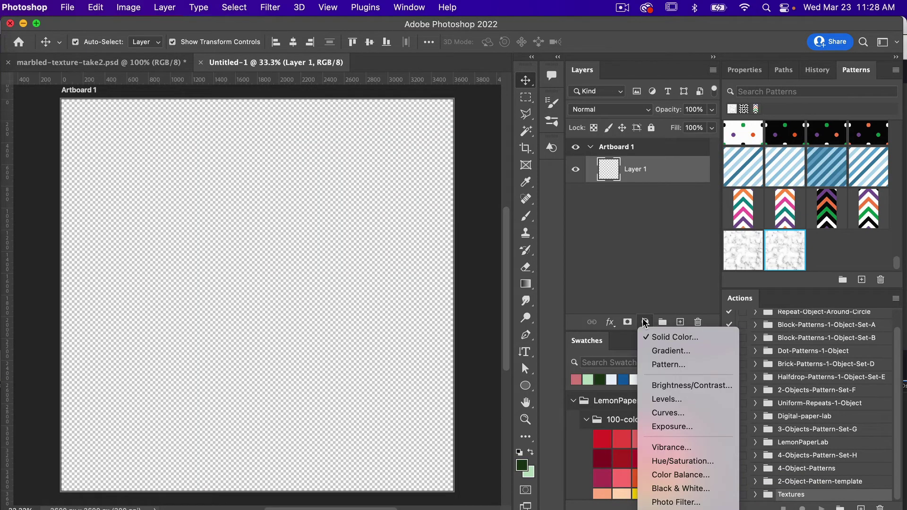
pyautogui.click(671, 365)
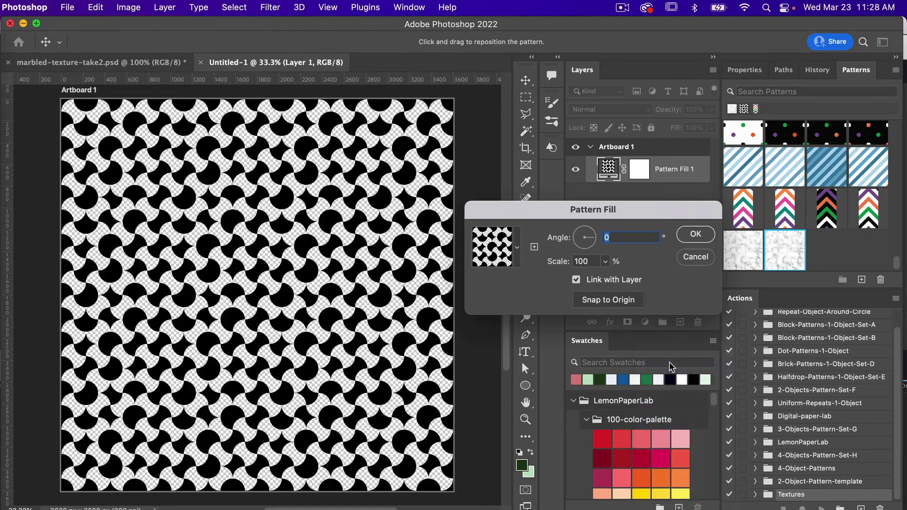
pyautogui.click(695, 235)
pyautogui.click(782, 252)
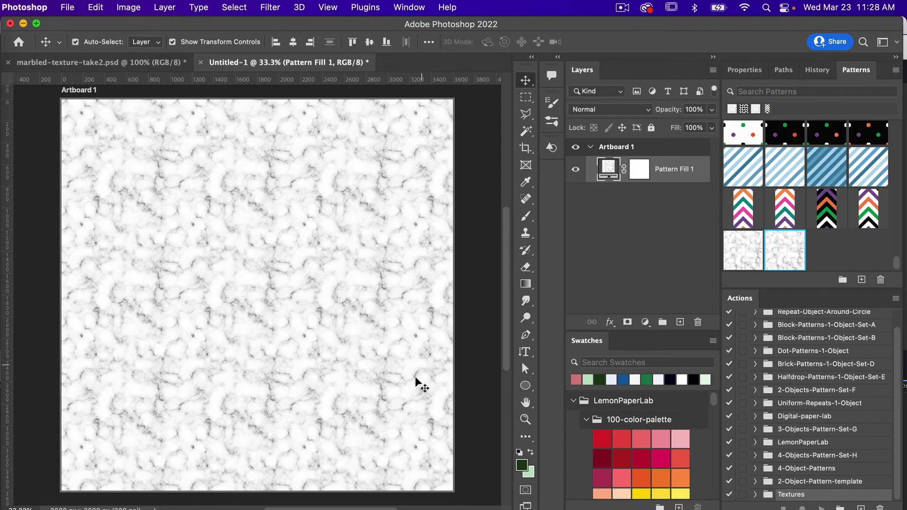
# Try repositioning the marble pattern within its fill layer, and snap it back to the origin.
pyautogui.doubleClick(609, 170)
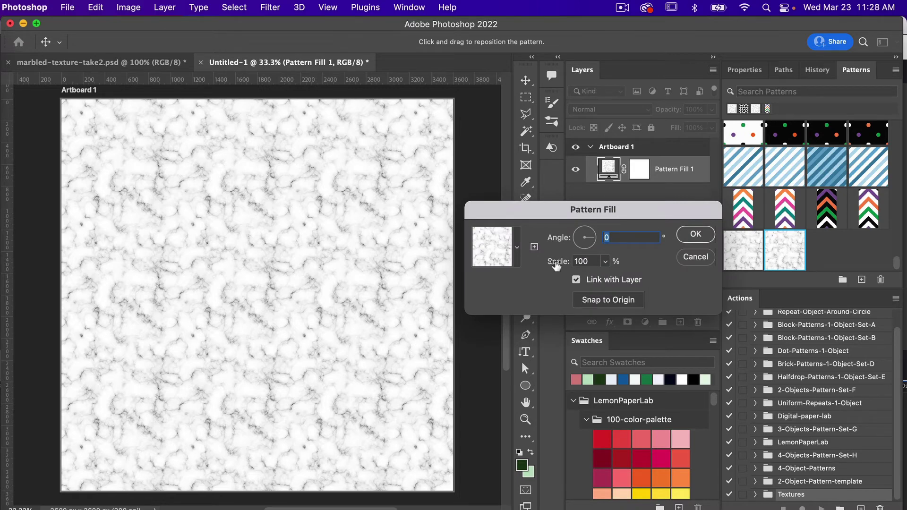
pyautogui.moveTo(340, 258)
pyautogui.mouseDown()
pyautogui.moveTo(339, 267)
pyautogui.moveTo(271, 277)
pyautogui.moveTo(278, 247)
pyautogui.moveTo(340, 271)
pyautogui.moveTo(324, 265)
pyautogui.mouseUp()
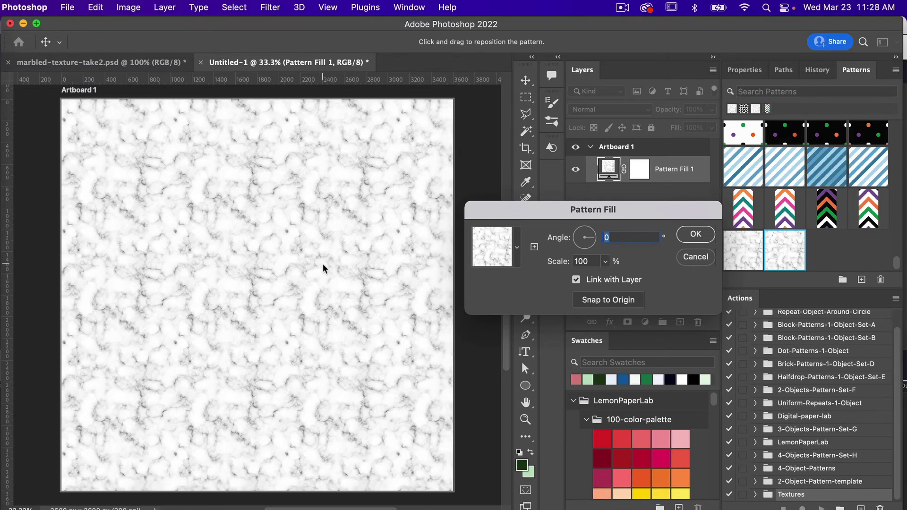
pyautogui.click(611, 306)
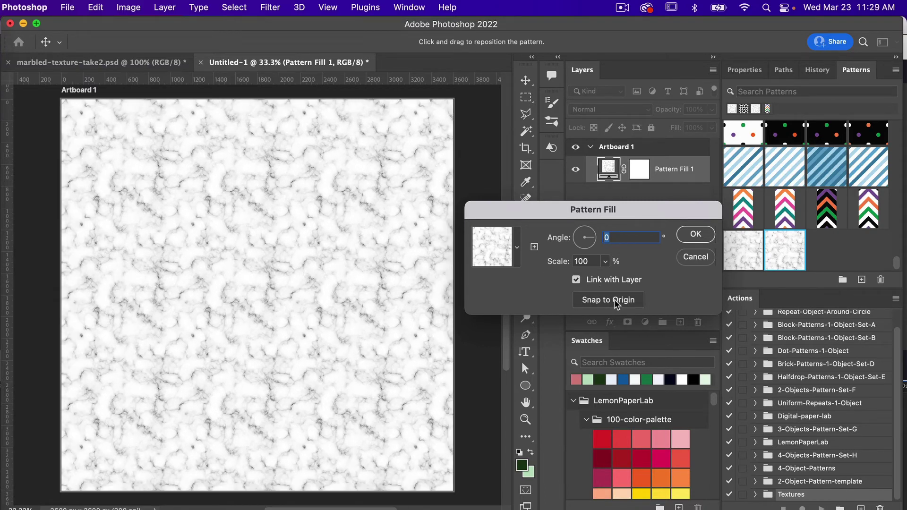
pyautogui.click(694, 236)
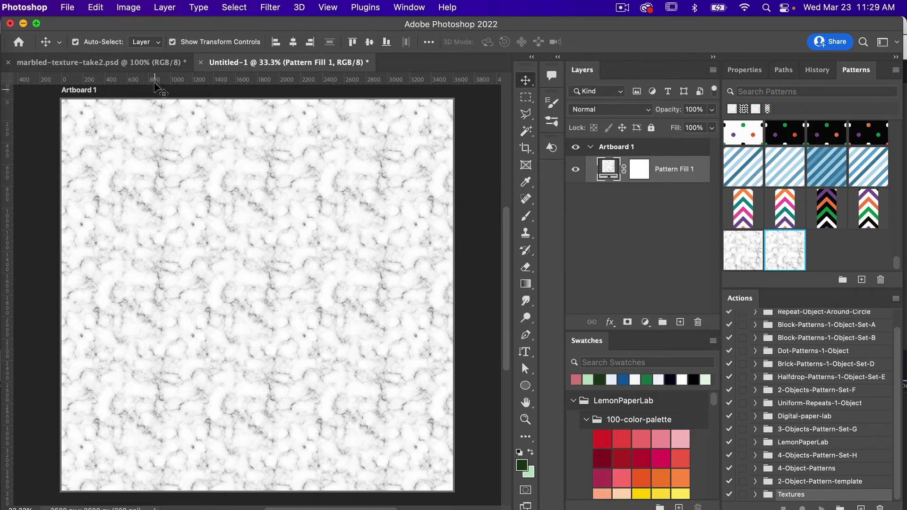
# Switch back to the marbled-texture-take2.psd document.
pyautogui.click(147, 64)
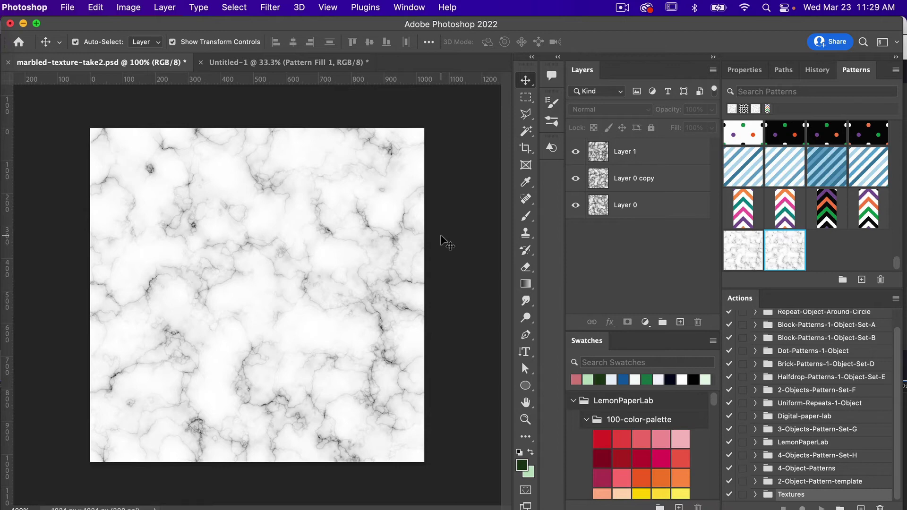
# Add a Gradient Map adjustment layer above Layer 1.
pyautogui.click(649, 158)
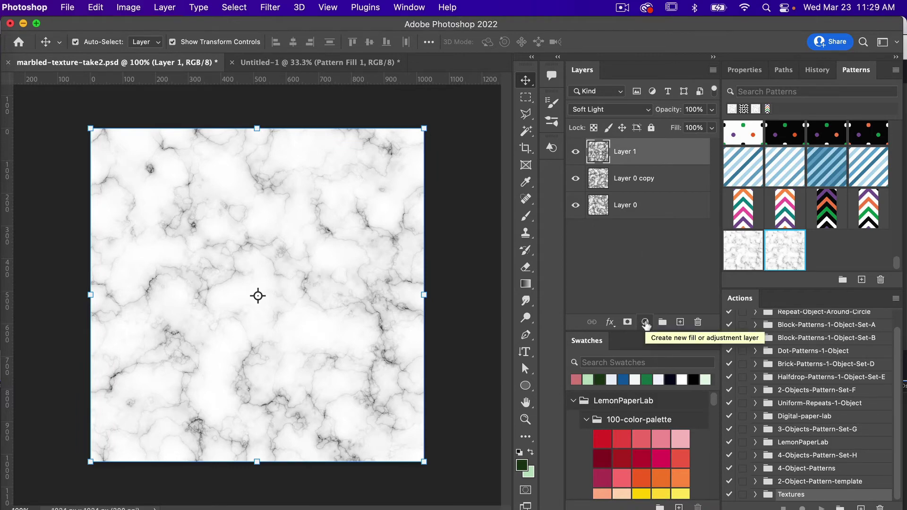
pyautogui.click(645, 322)
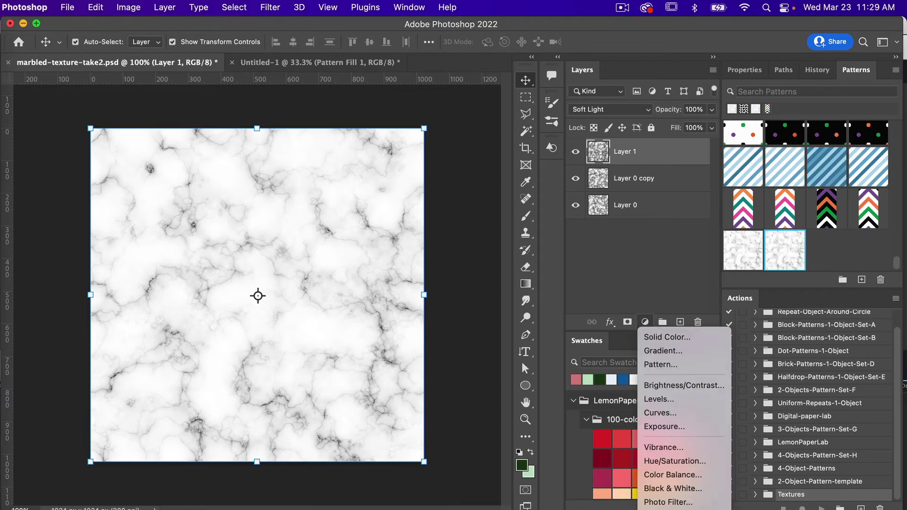
pyautogui.scroll(-2, 683, 416)
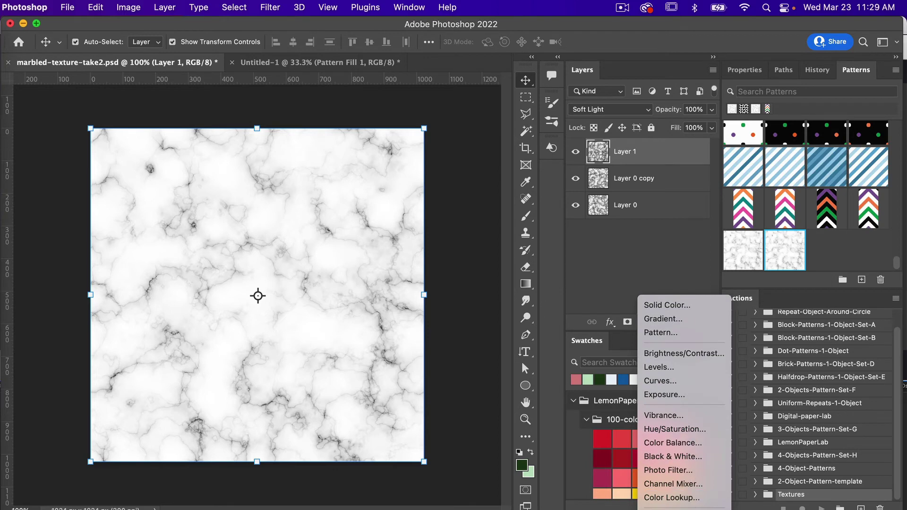
pyautogui.click(671, 501)
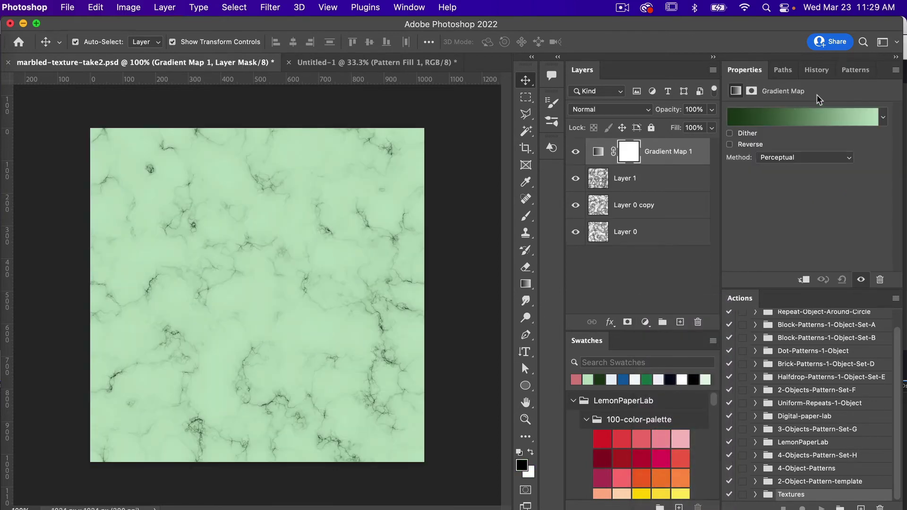
# Set the dark stop of the gradient map to navy blue 0e1d3d.
pyautogui.click(786, 121)
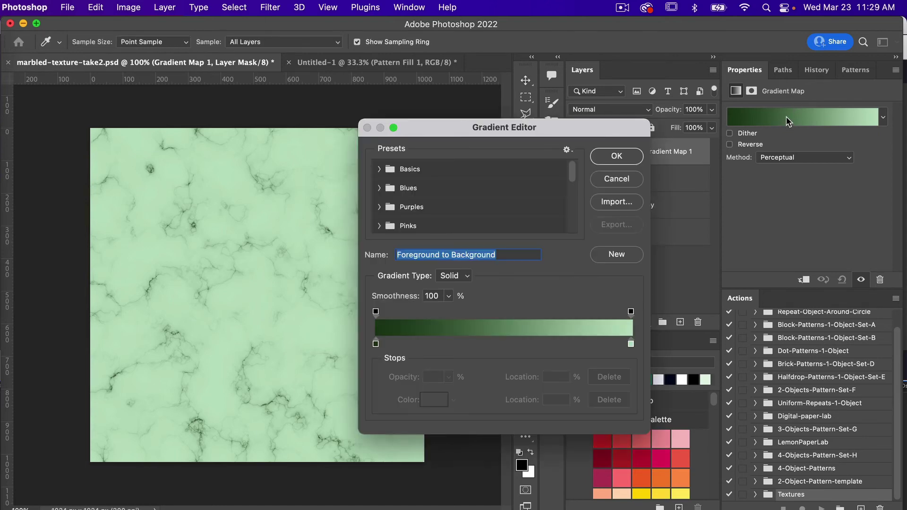
pyautogui.click(376, 345)
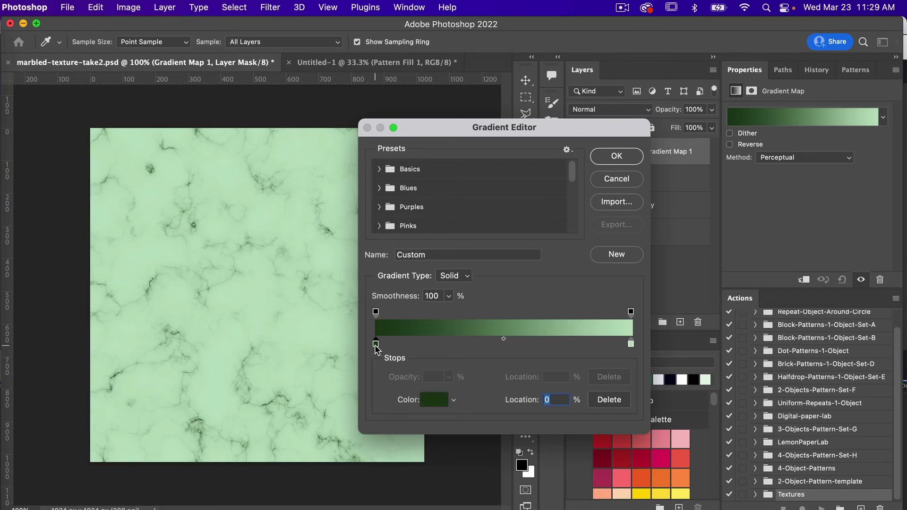
pyautogui.click(435, 401)
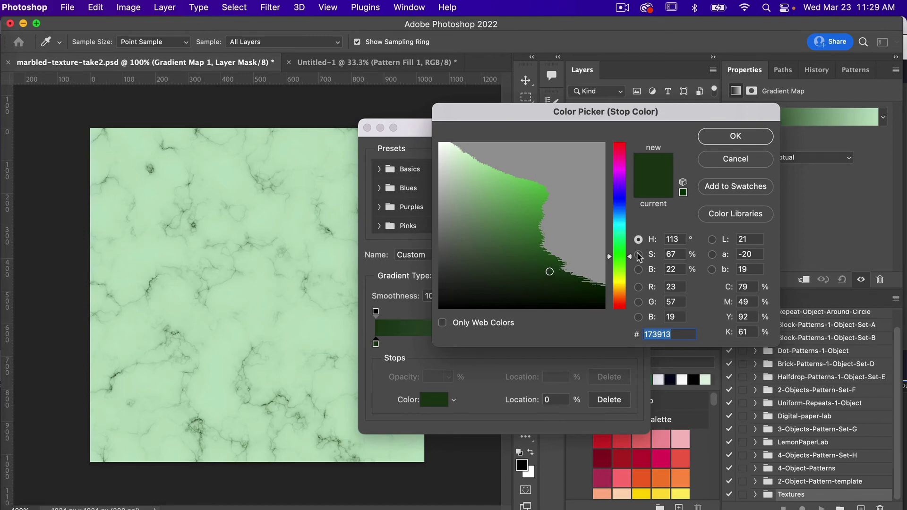
pyautogui.moveTo(629, 257); pyautogui.dragTo(630, 211)
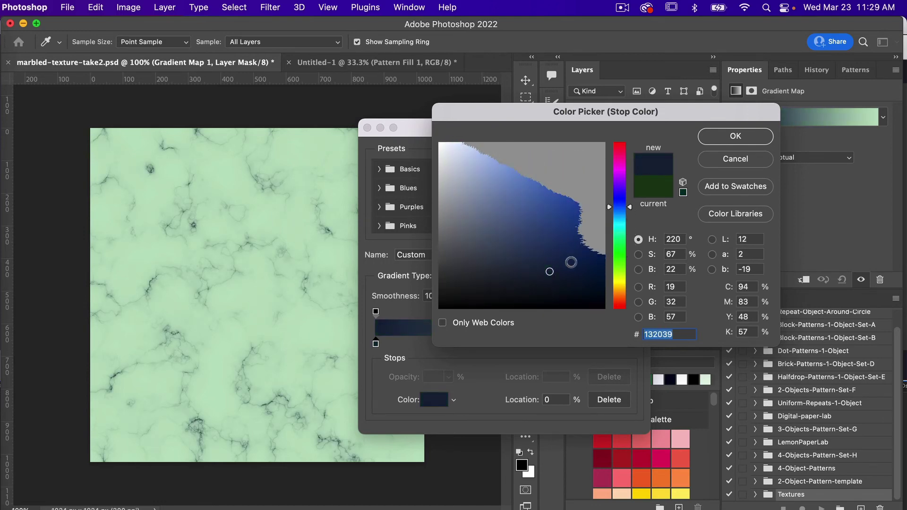
pyautogui.click(568, 268)
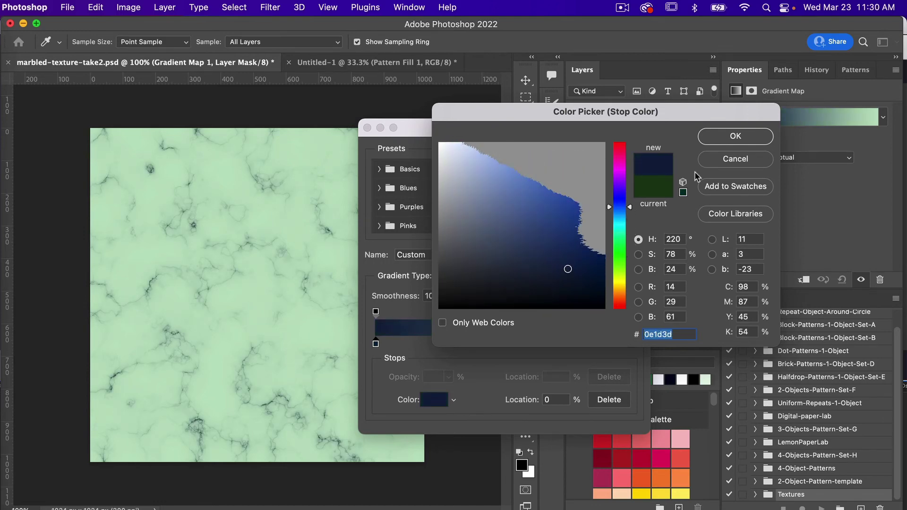
pyautogui.click(708, 137)
# Set the light stop of the gradient map to white (fff) and apply the edited gradient.
pyautogui.click(631, 345)
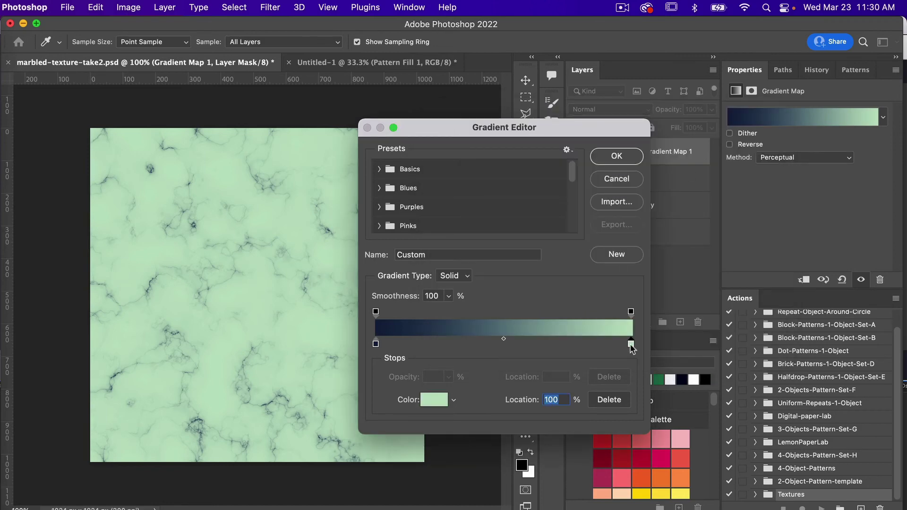
pyautogui.click(434, 400)
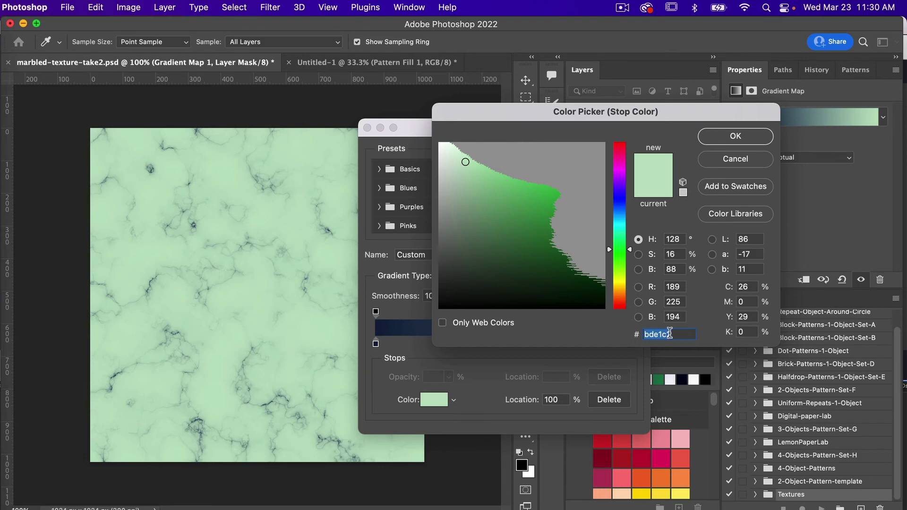
pyautogui.write('ff')
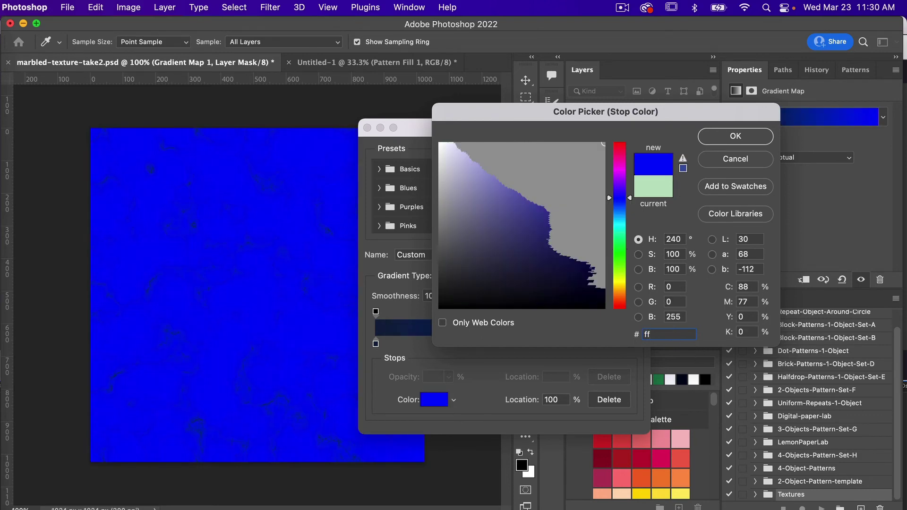
pyautogui.write('f')
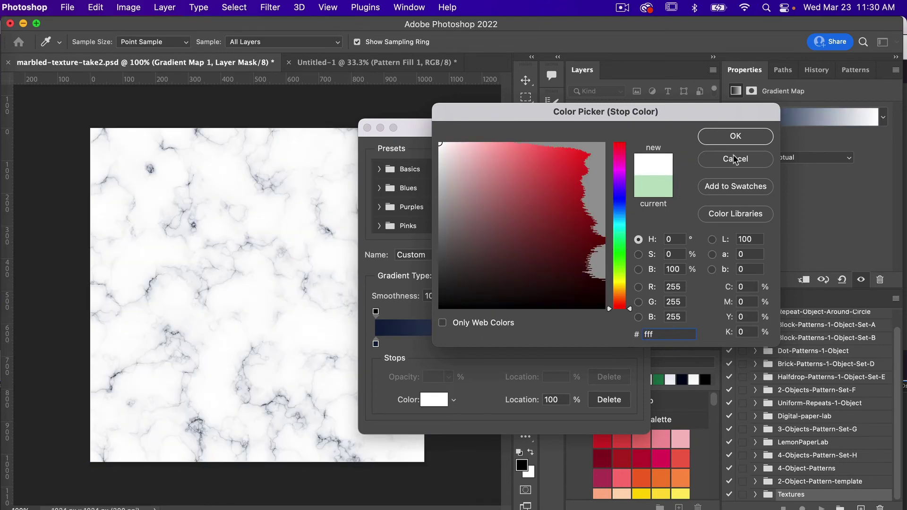
pyautogui.click(735, 136)
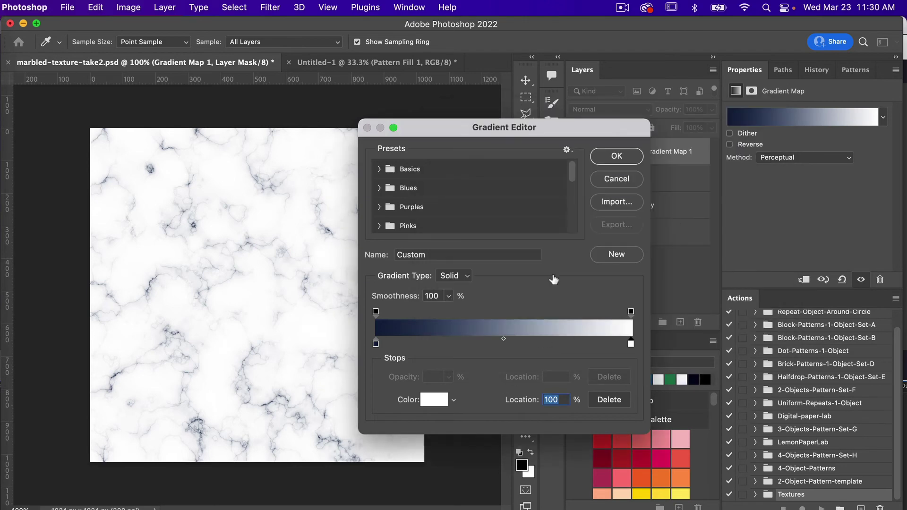
pyautogui.click(614, 158)
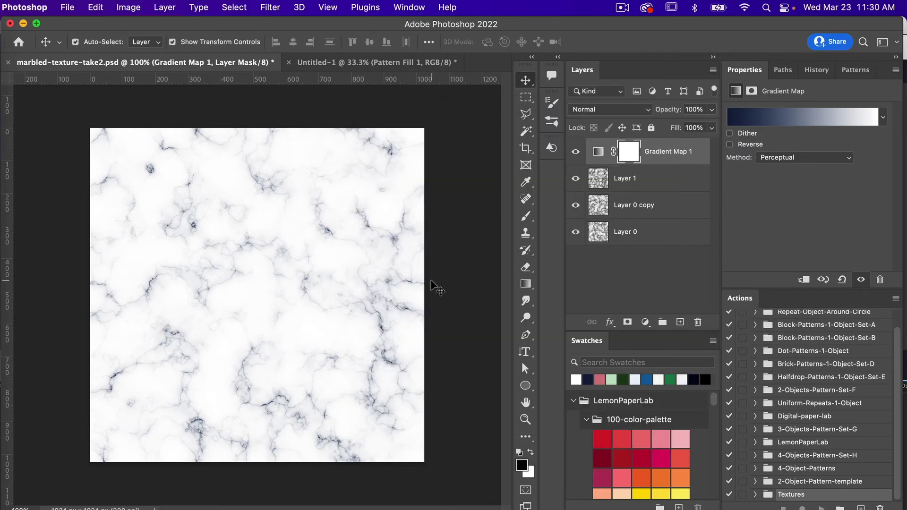
# Hide the Gradient Map layer and add a Hue/Saturation adjustment layer above it.
pyautogui.click(576, 153)
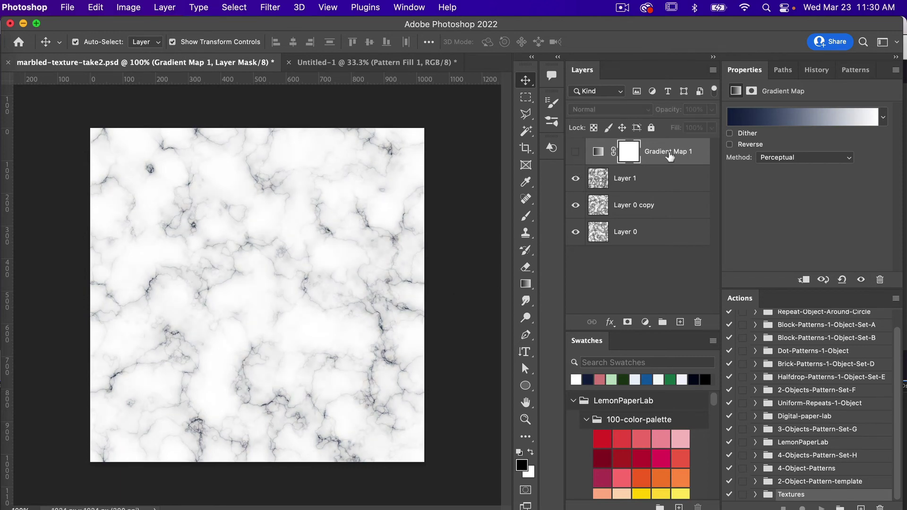
pyautogui.click(645, 323)
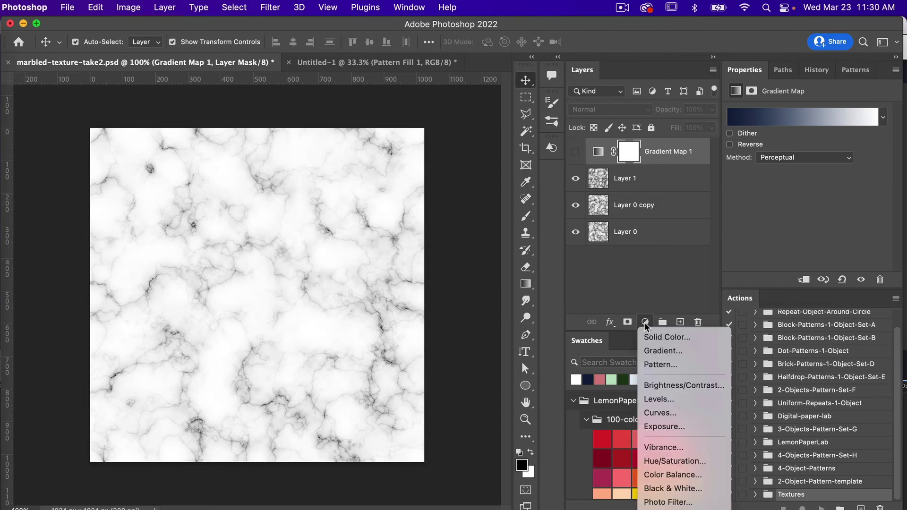
pyautogui.click(677, 461)
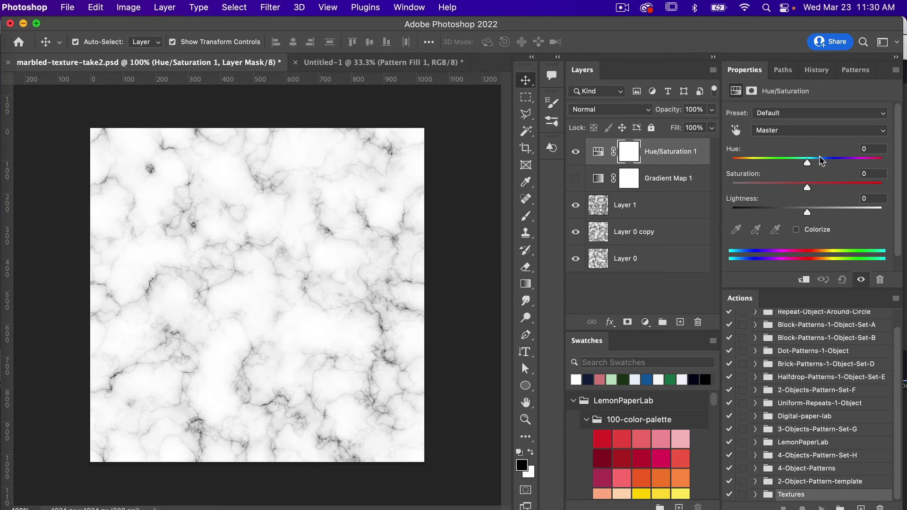
# Colorize the marble through the Hue/Saturation layer with hue 284 and saturation 49, and hide that layer.
pyautogui.click(796, 230)
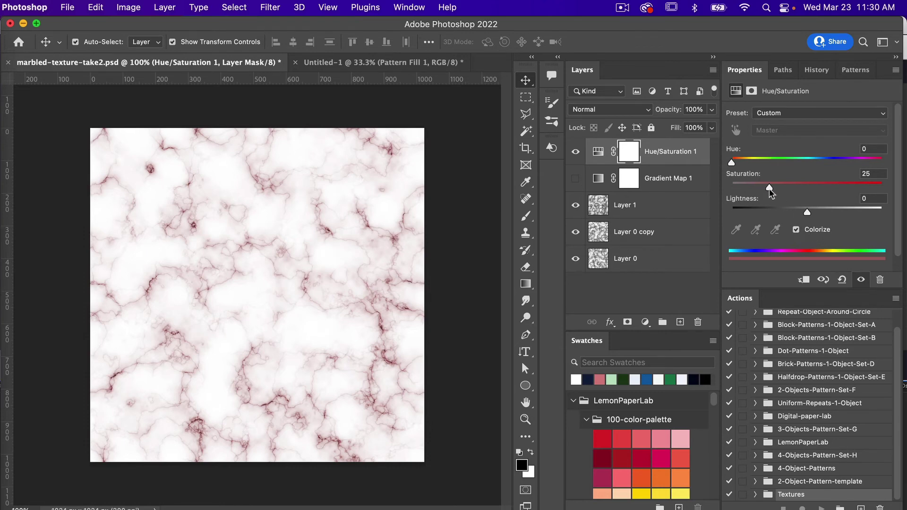
pyautogui.moveTo(784, 189); pyautogui.dragTo(809, 190)
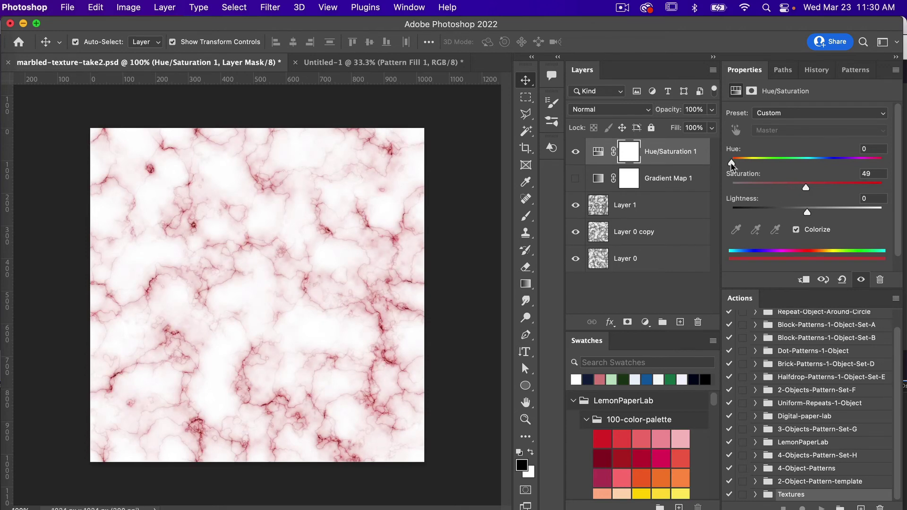
pyautogui.moveTo(730, 163); pyautogui.dragTo(850, 165)
pyautogui.click(576, 151)
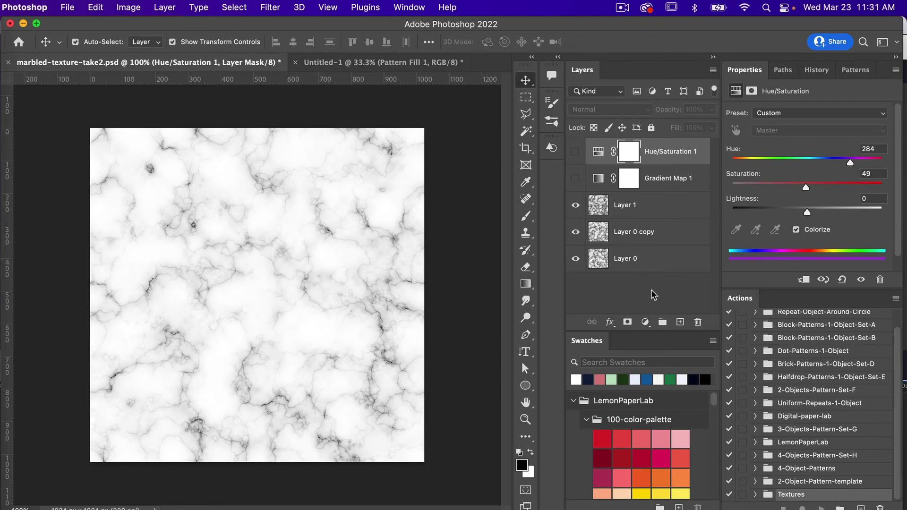
# Add a dark red 6a2611 solid color fill layer on top and set its blend mode to Screen.
pyautogui.click(645, 321)
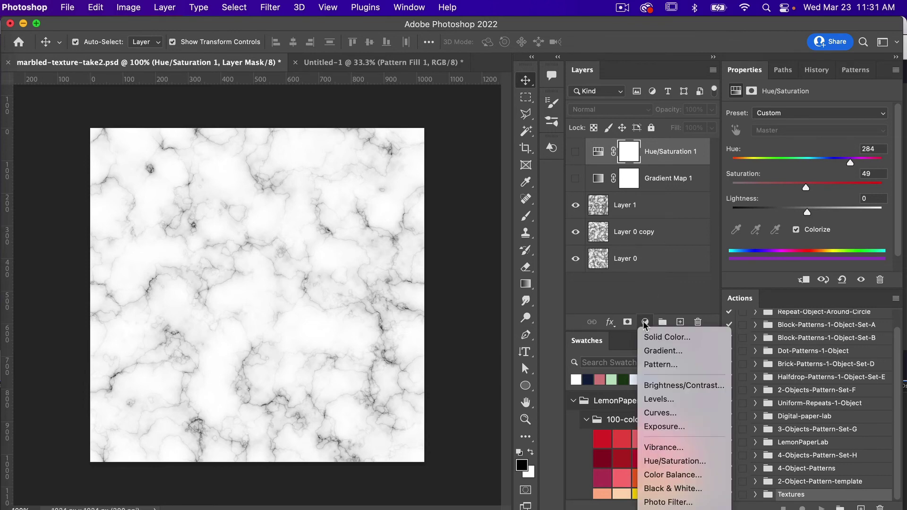
pyautogui.click(682, 339)
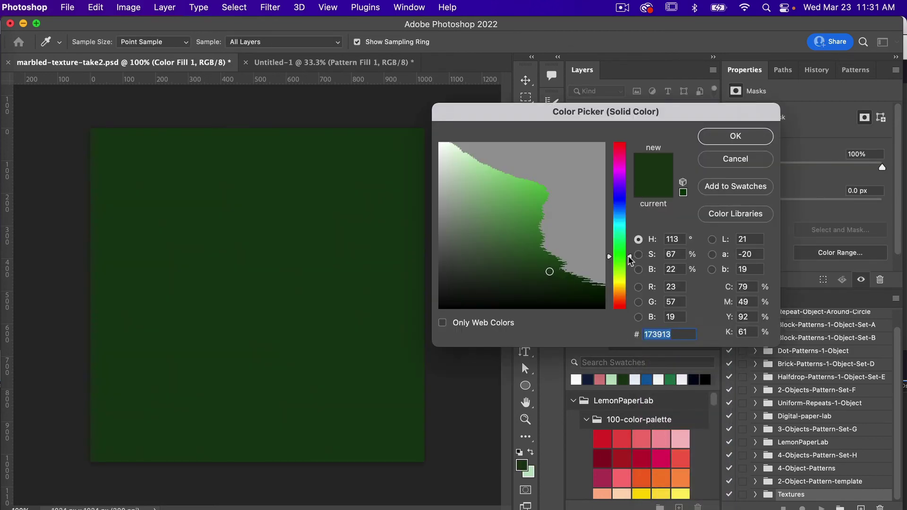
pyautogui.moveTo(629, 259); pyautogui.dragTo(629, 305)
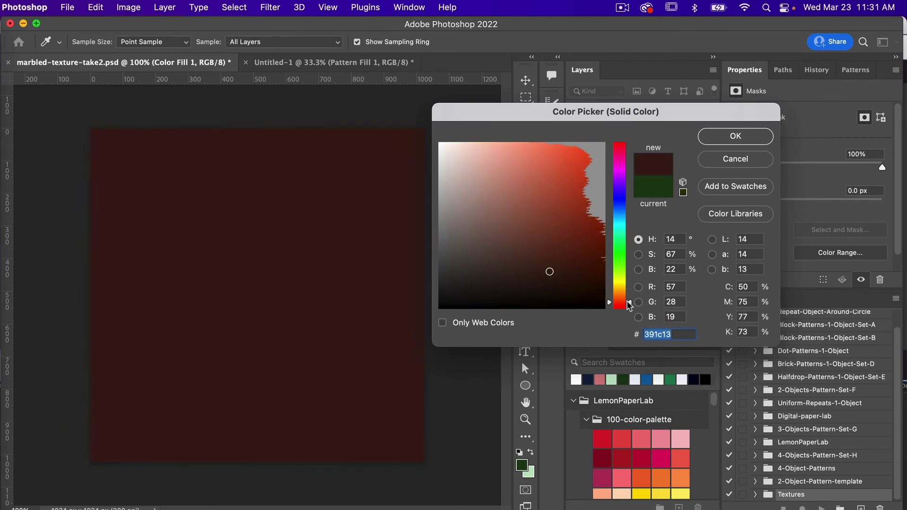
pyautogui.moveTo(549, 272); pyautogui.dragTo(579, 240)
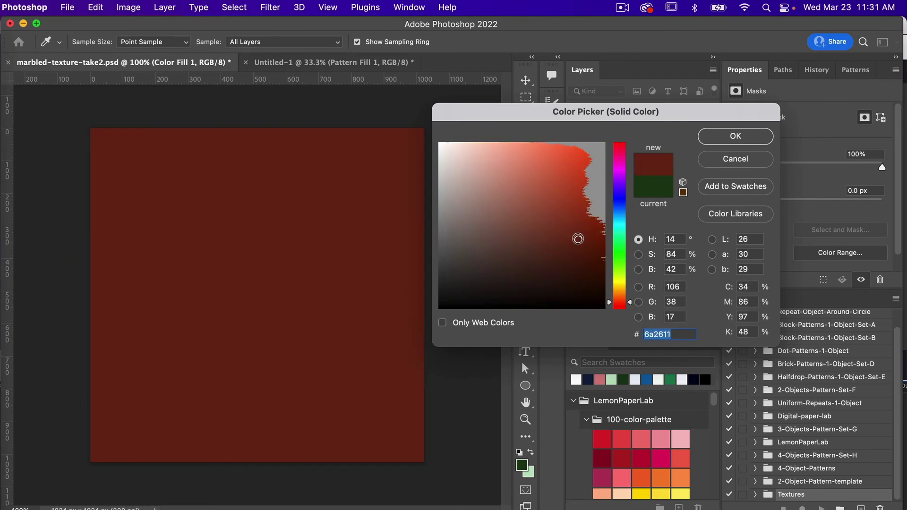
pyautogui.click(720, 137)
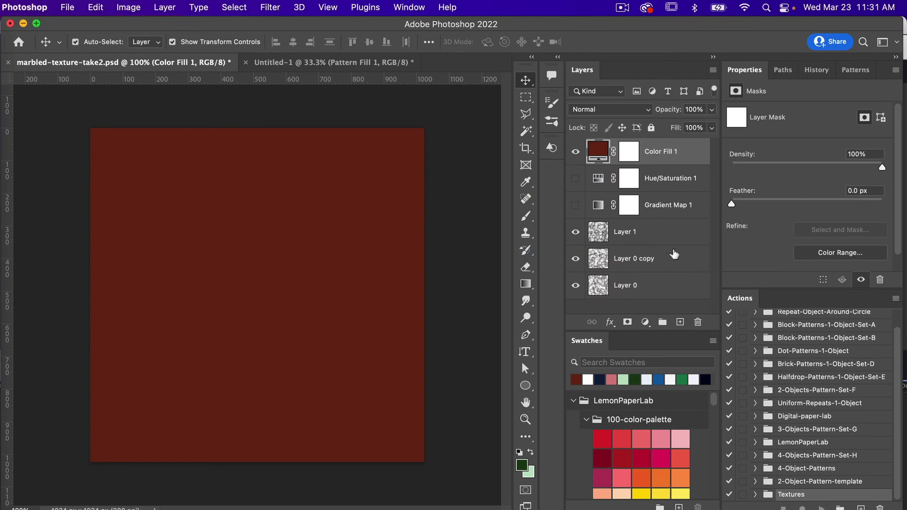
pyautogui.click(637, 111)
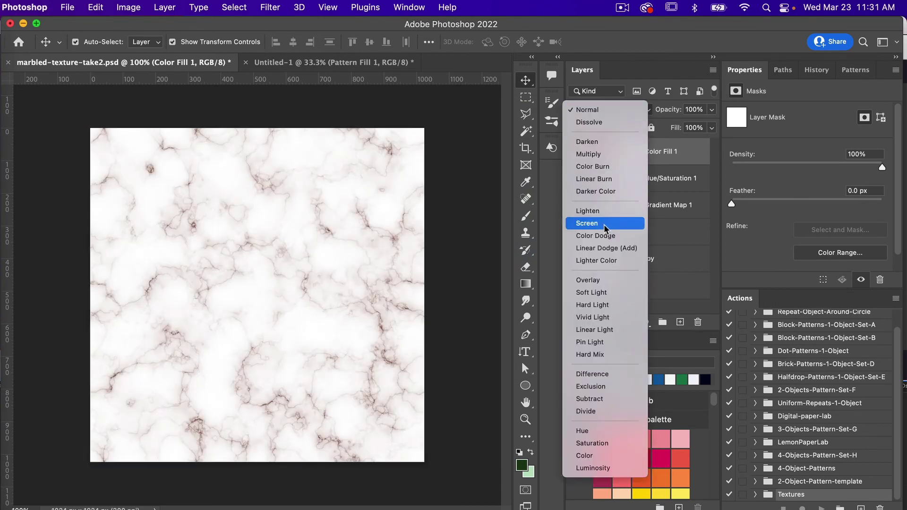
pyautogui.click(604, 224)
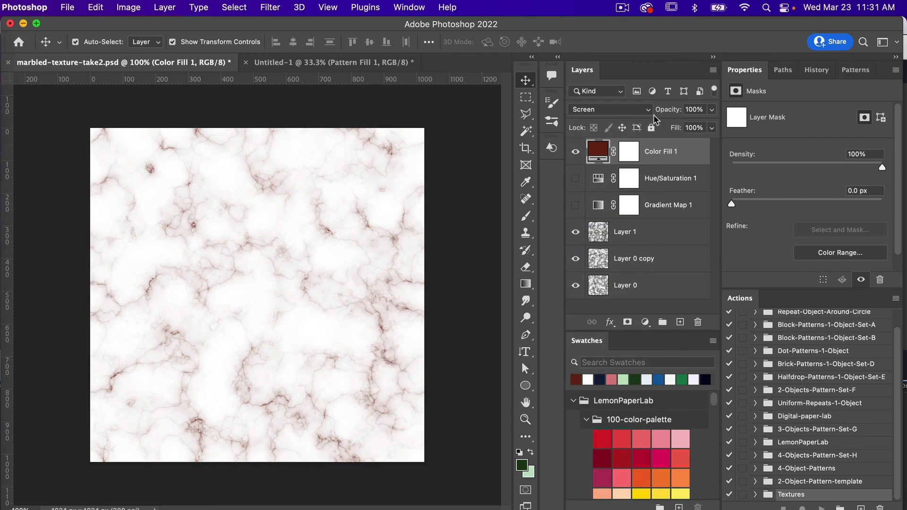
# Add a second solid color fill layer in pale pink f9e4e0 on top, with the Multiply blend mode.
pyautogui.click(643, 323)
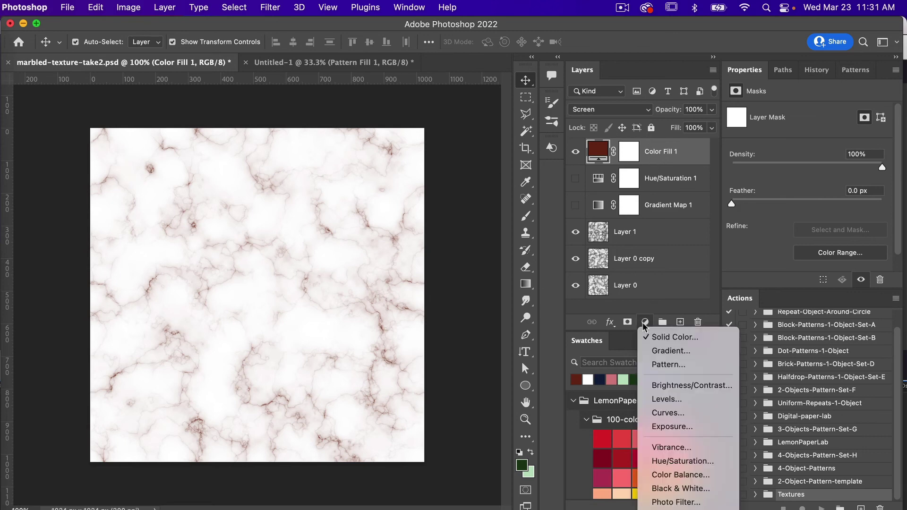
pyautogui.click(659, 338)
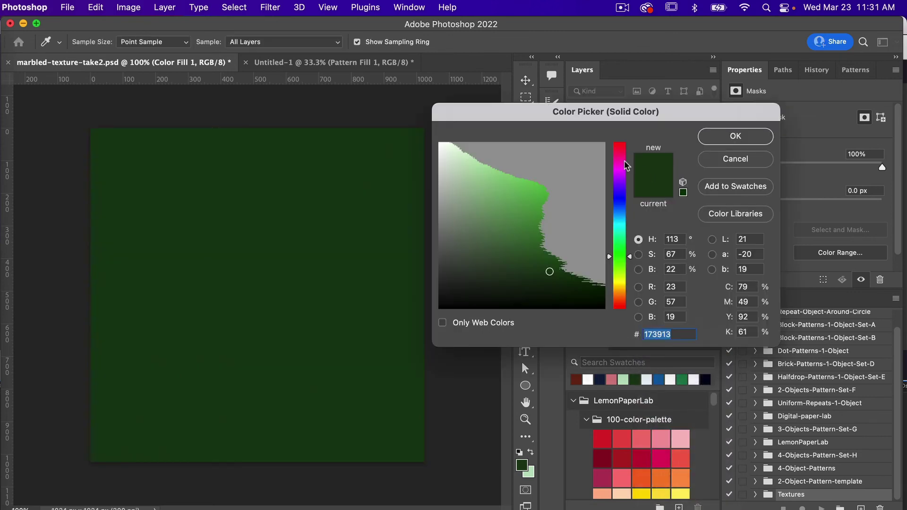
pyautogui.moveTo(631, 258); pyautogui.dragTo(630, 303)
pyautogui.moveTo(479, 149); pyautogui.dragTo(456, 146)
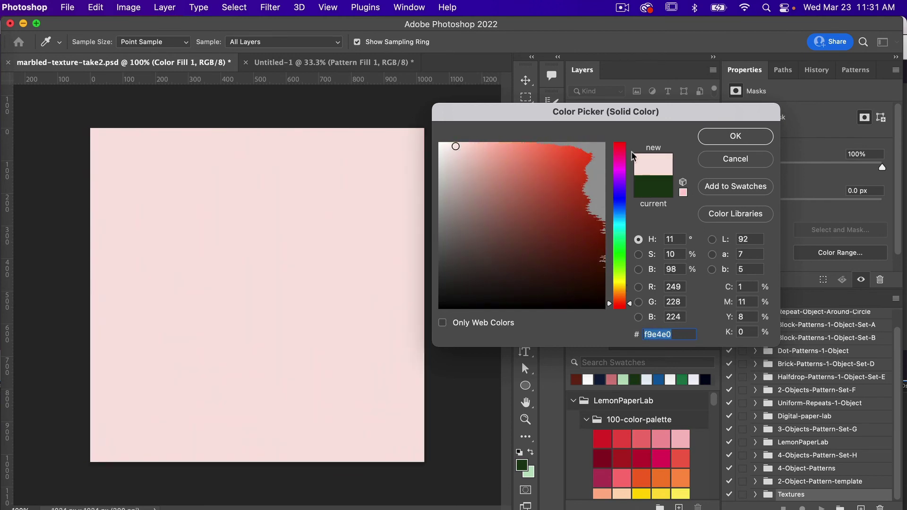
pyautogui.click(722, 139)
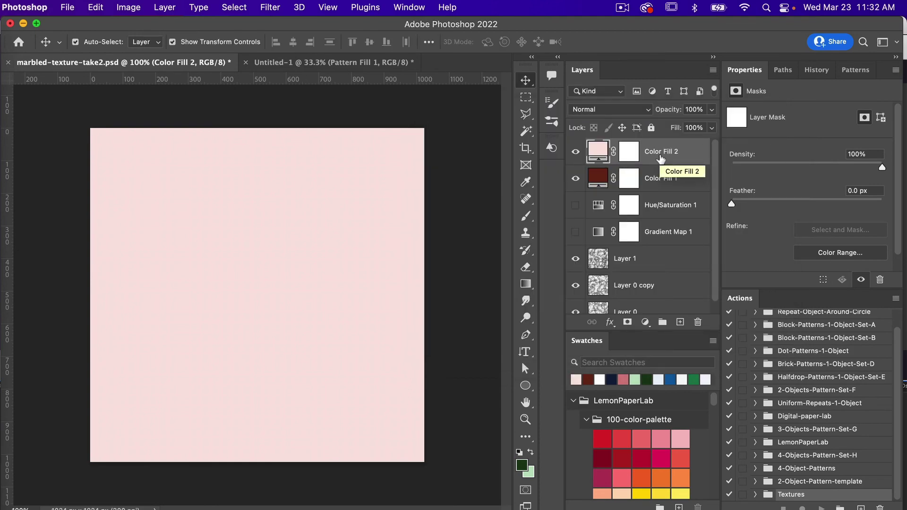
pyautogui.click(598, 110)
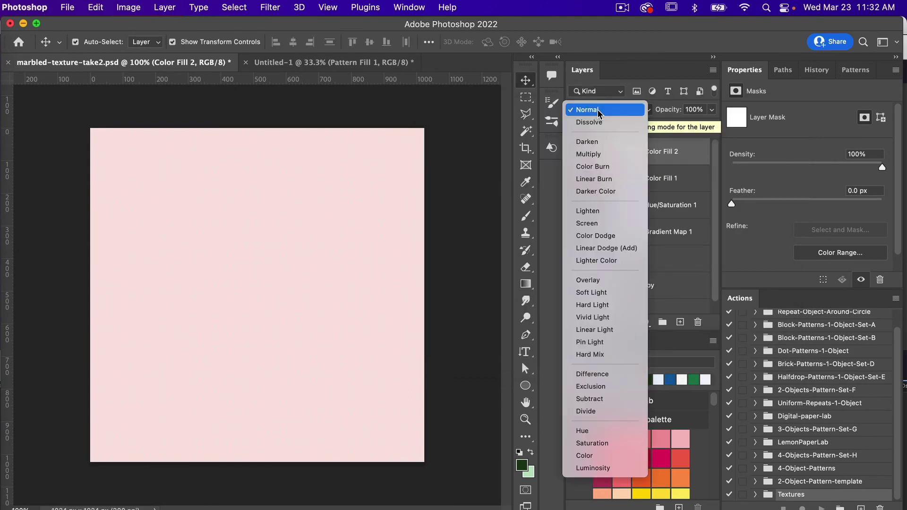
pyautogui.click(603, 154)
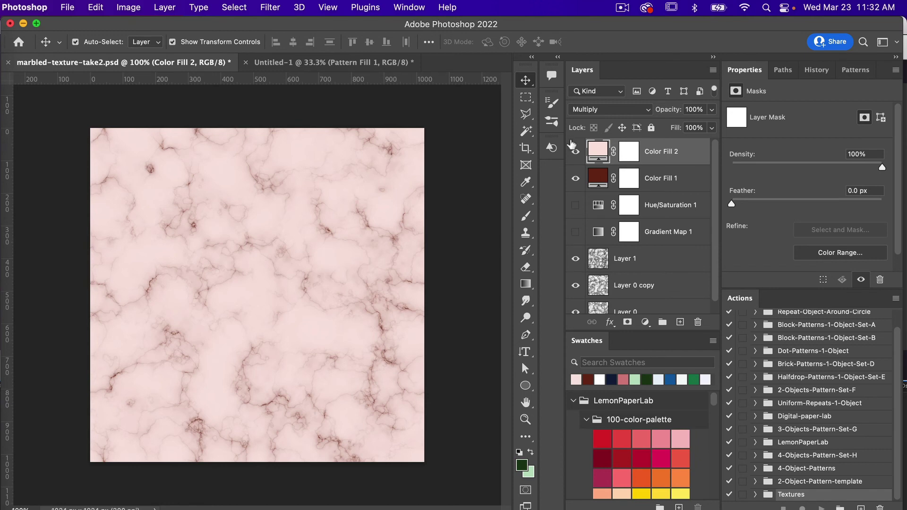
# Lighten the color of the Multiply fill layer to a near-white tint.
pyautogui.doubleClick(597, 151)
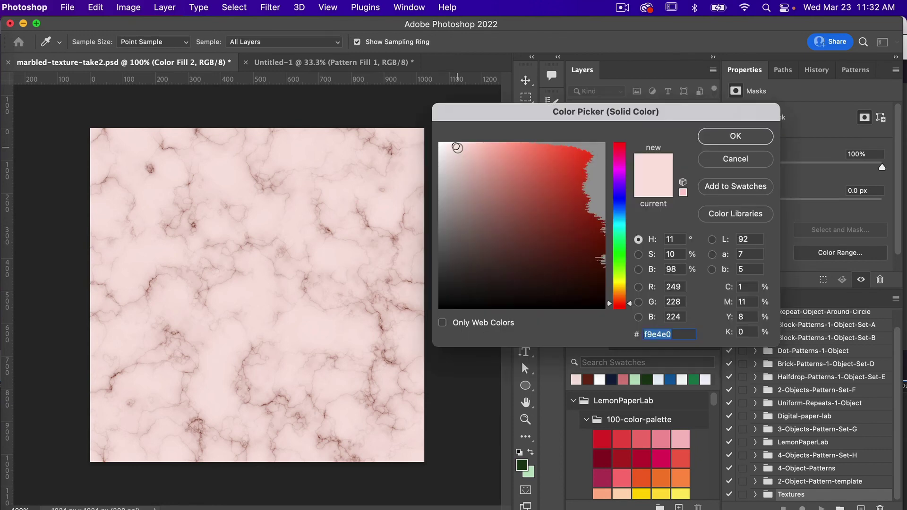
pyautogui.moveTo(458, 151)
pyautogui.mouseDown()
pyautogui.moveTo(445, 148)
pyautogui.moveTo(444, 190)
pyautogui.moveTo(442, 145)
pyautogui.mouseUp()
pyautogui.click(748, 140)
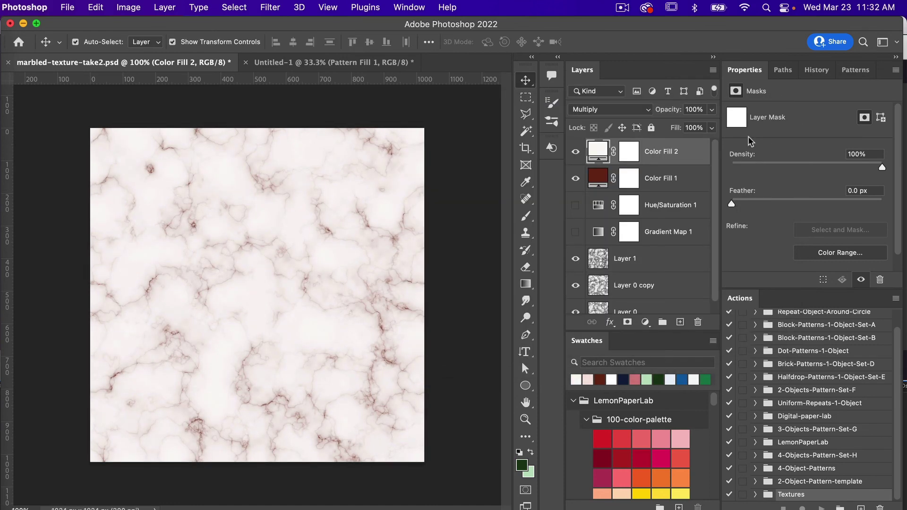
# Open the color of the dark red Screen fill layer for editing.
pyautogui.doubleClick(592, 178)
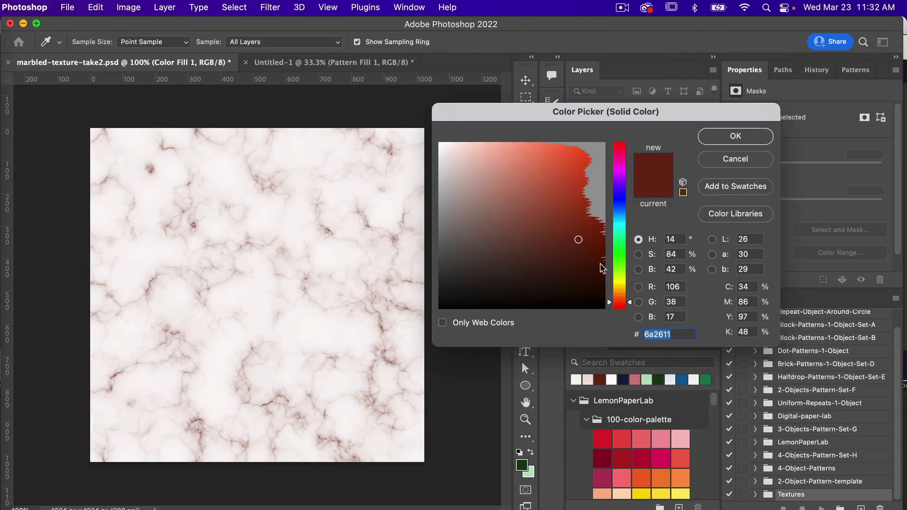